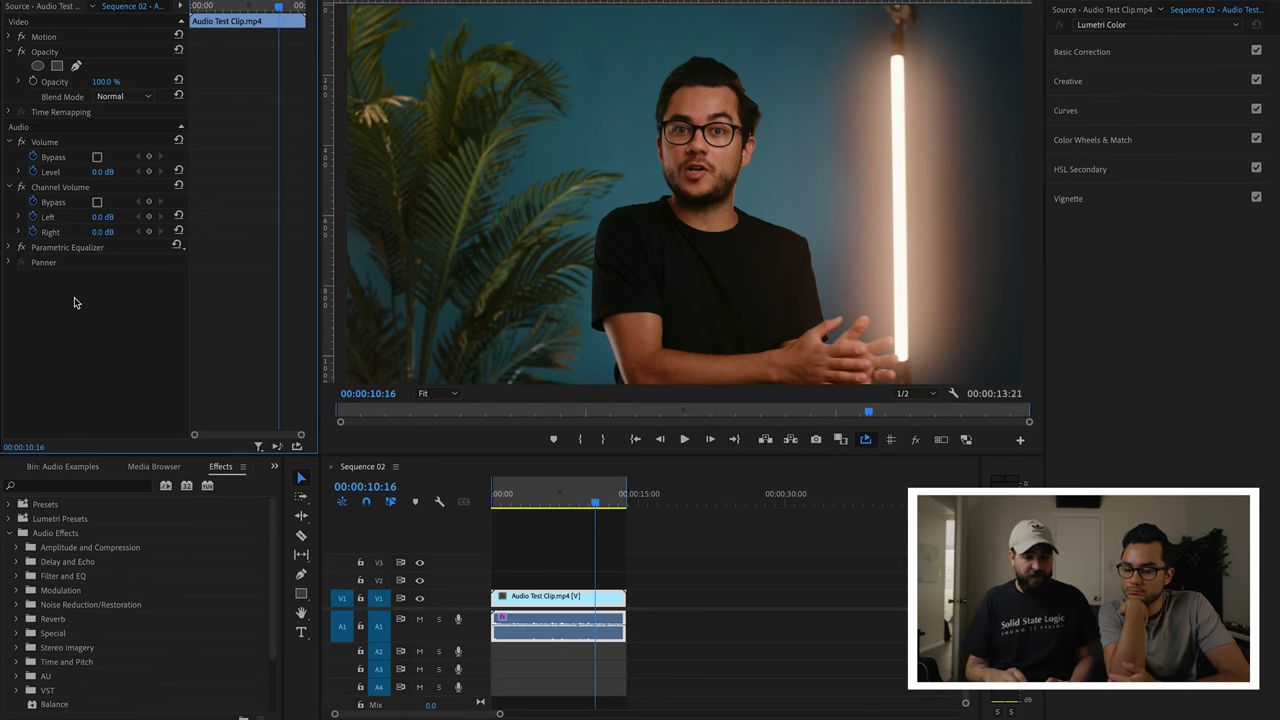
Open the Parametric Equalizer's Custom Setup editor for the A1 audio clip
click(118, 277)
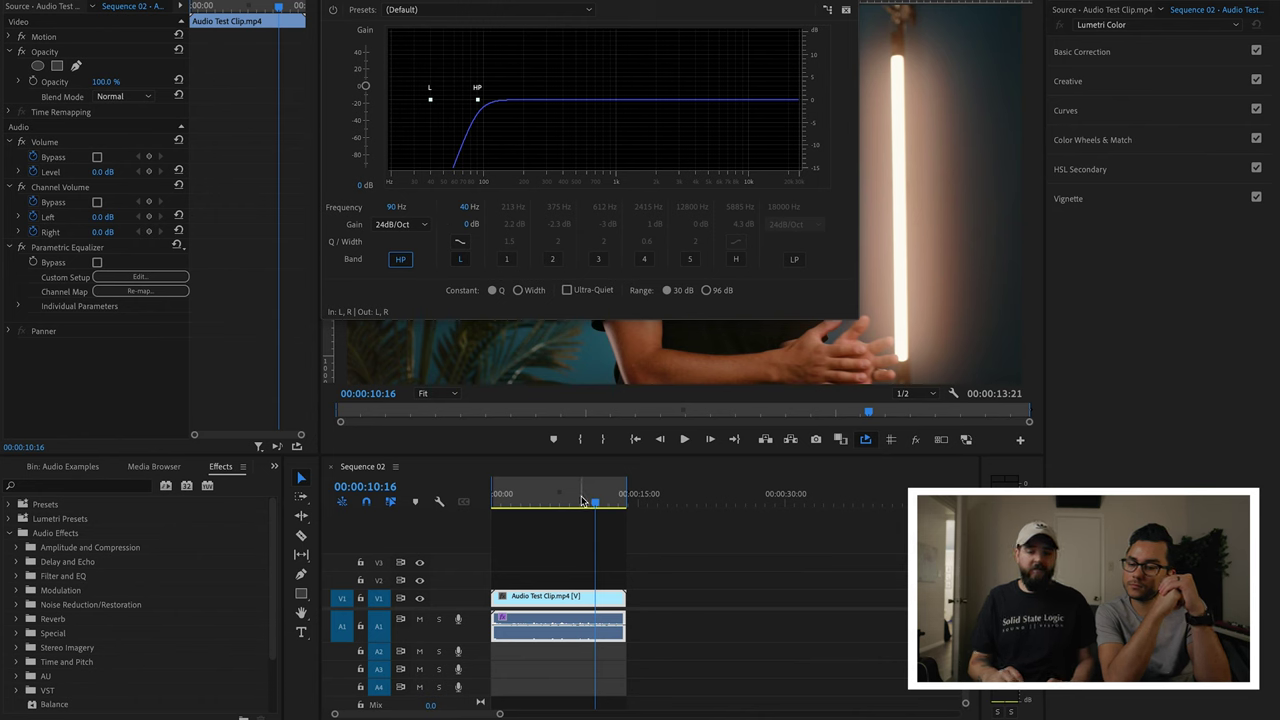
Move the playhead back to the start of Audio Test Clip.mp4
drag(583, 500, 457, 494)
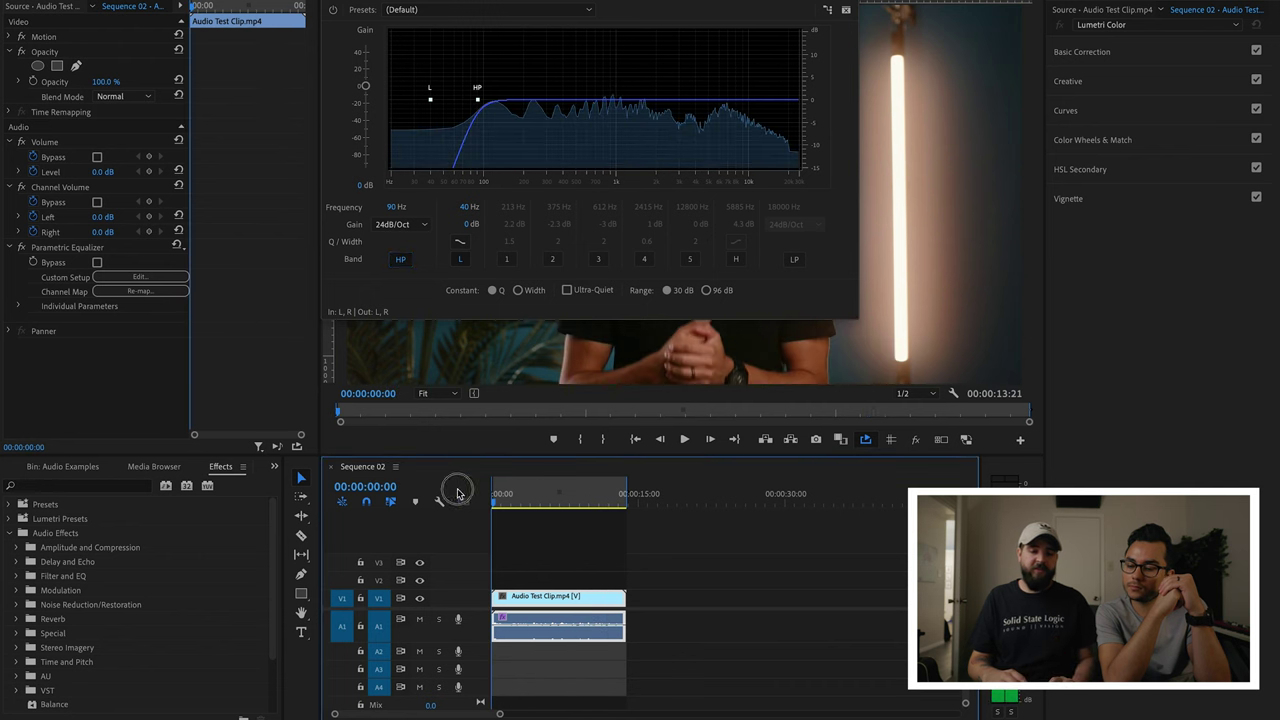
Play the clip and A/B the 90 Hz high-pass by switching it off and back on
key(space)
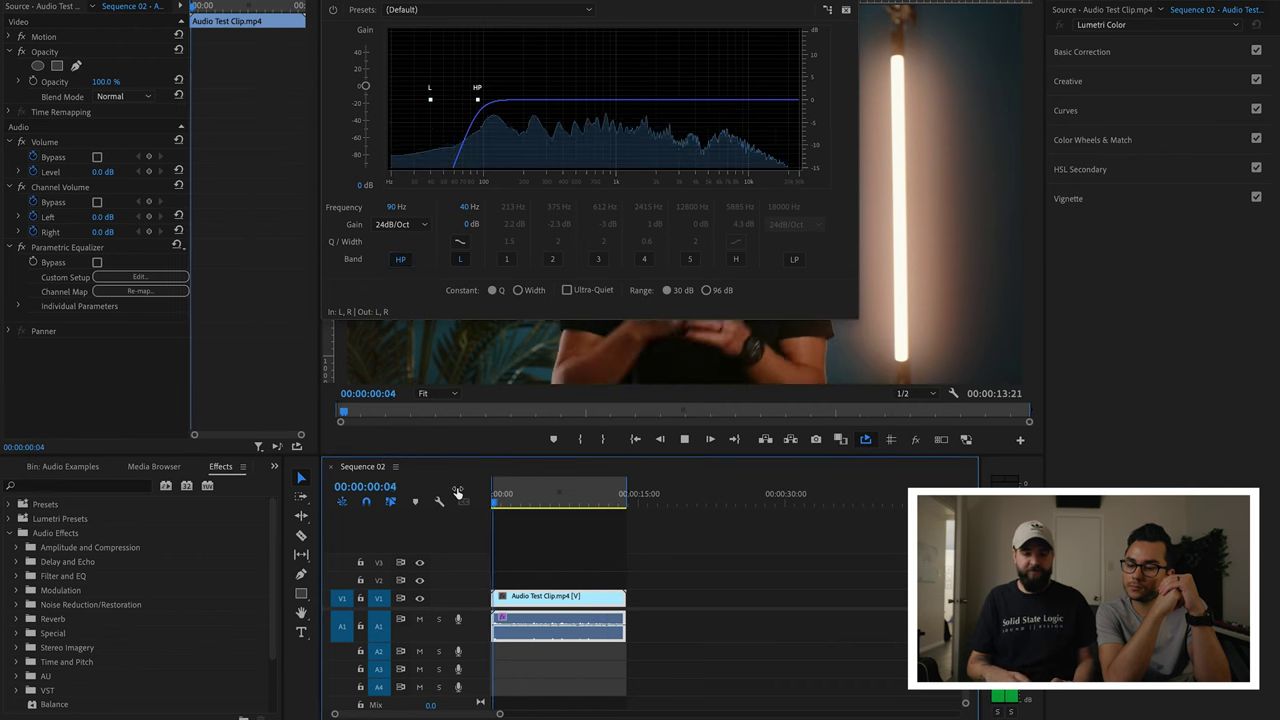
click(398, 262)
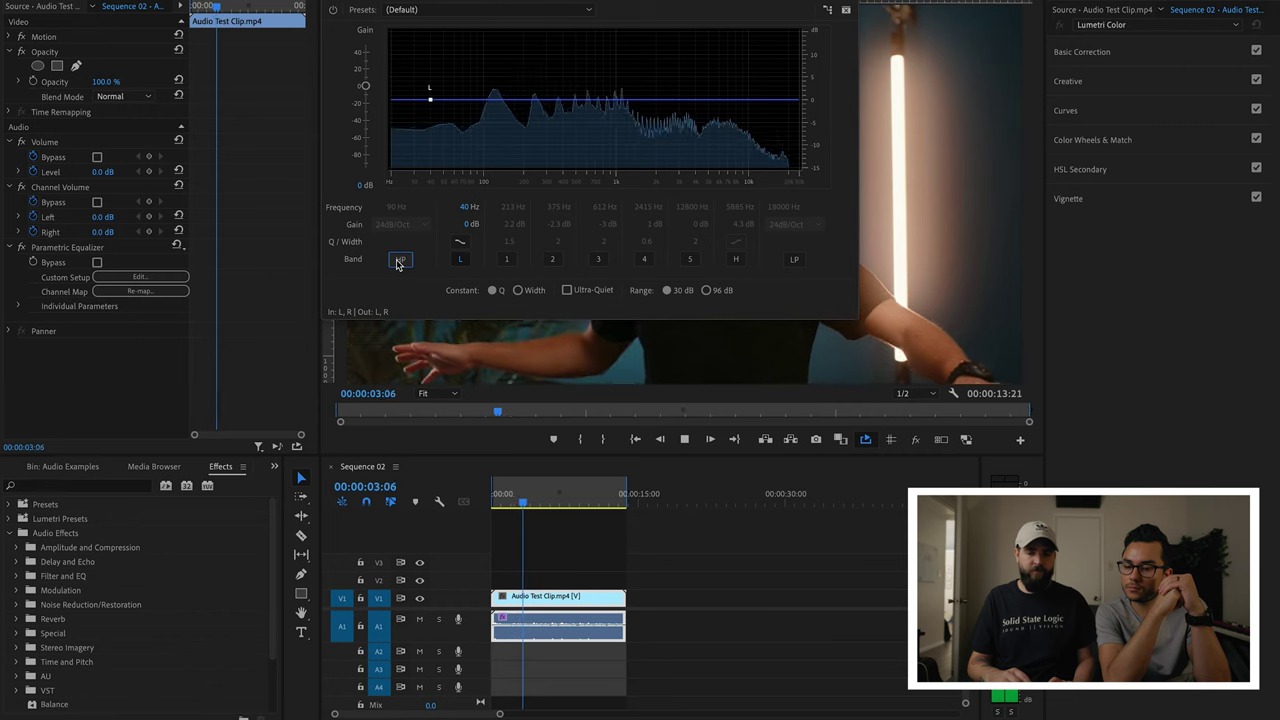
click(398, 262)
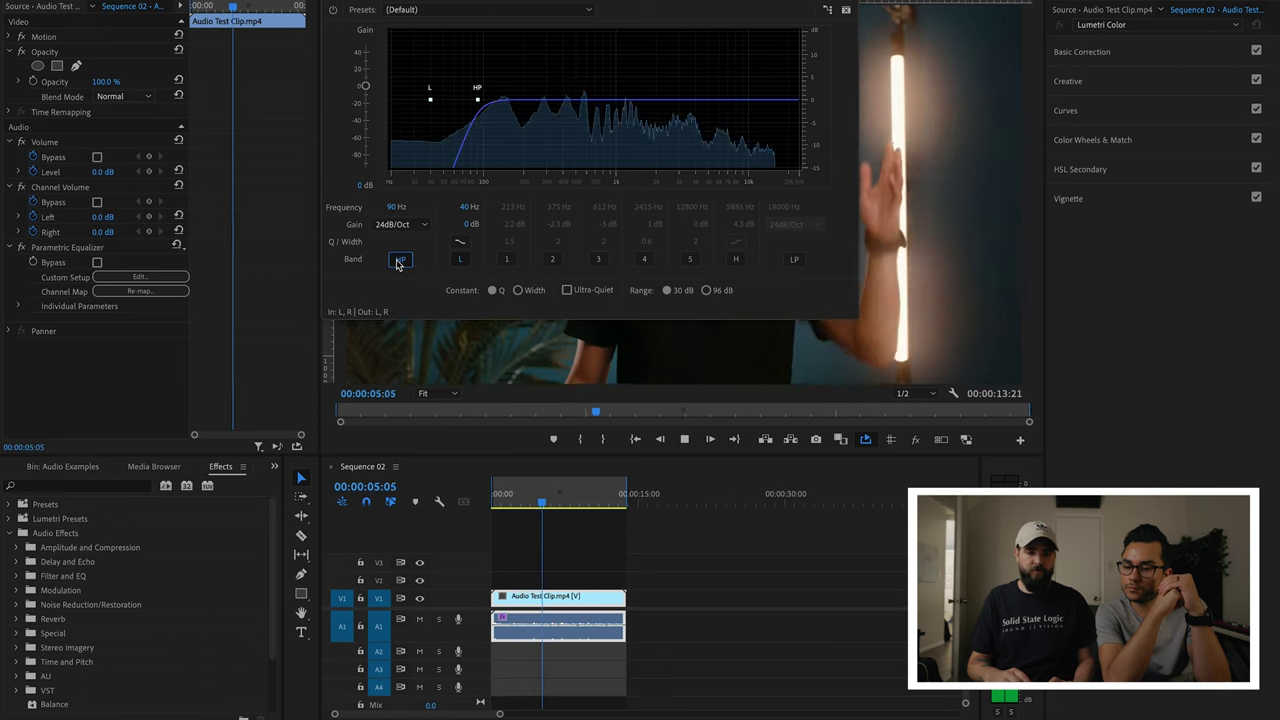
key(space)
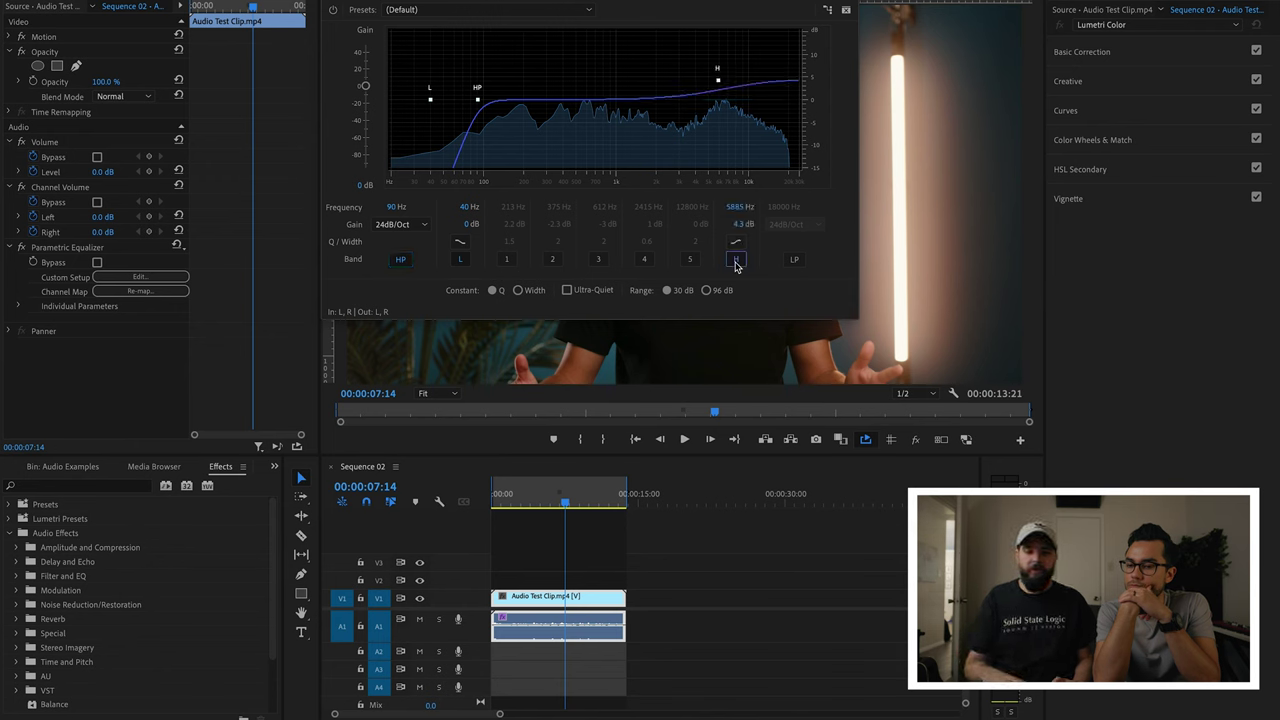
key(space)
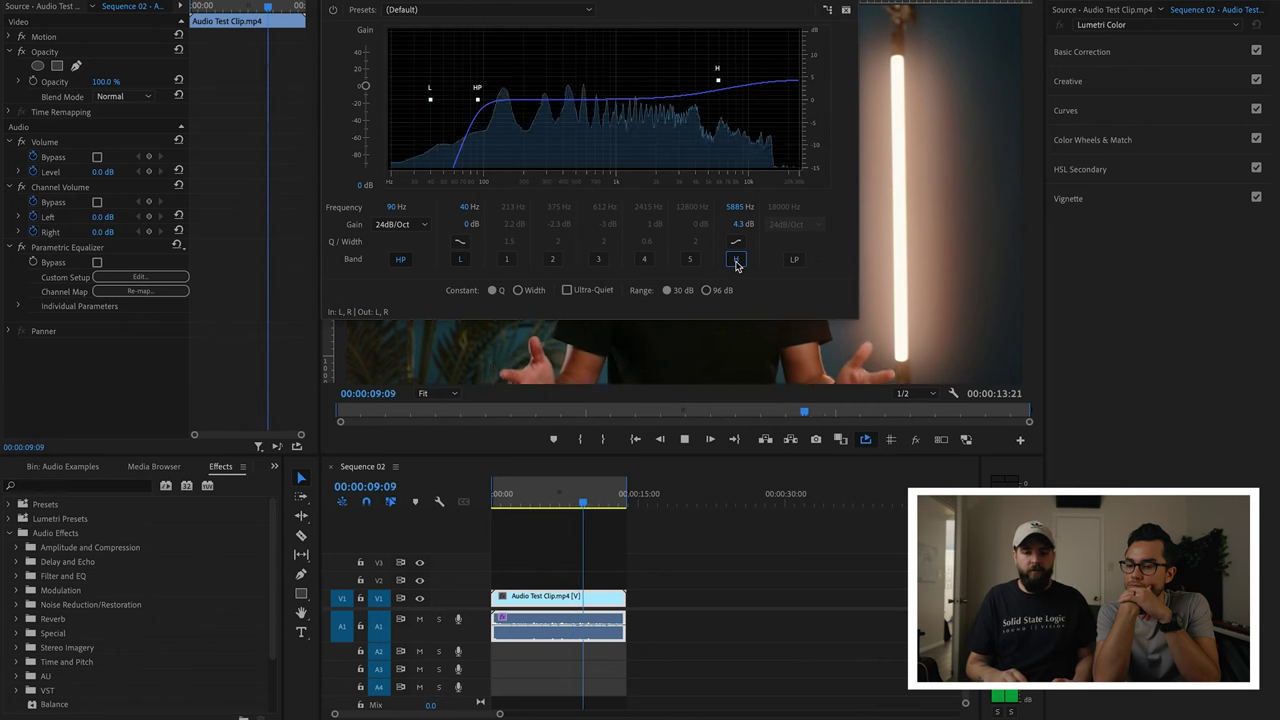
click(736, 260)
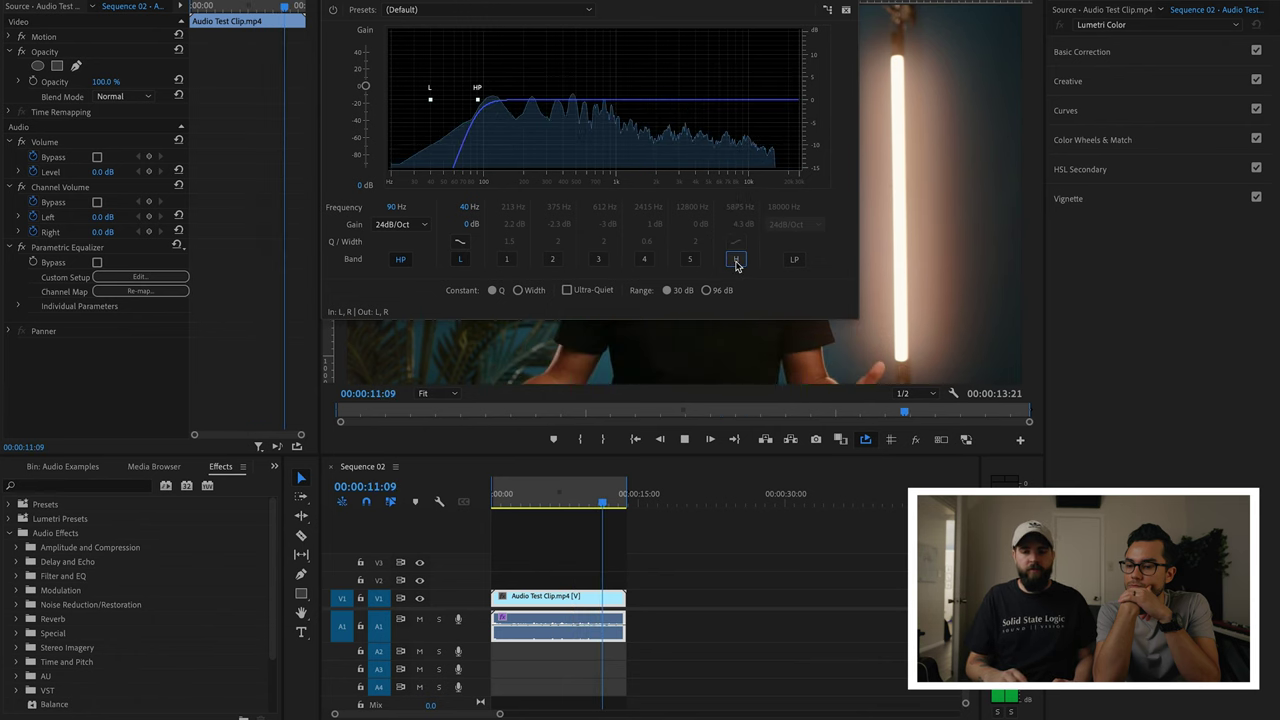
click(736, 260)
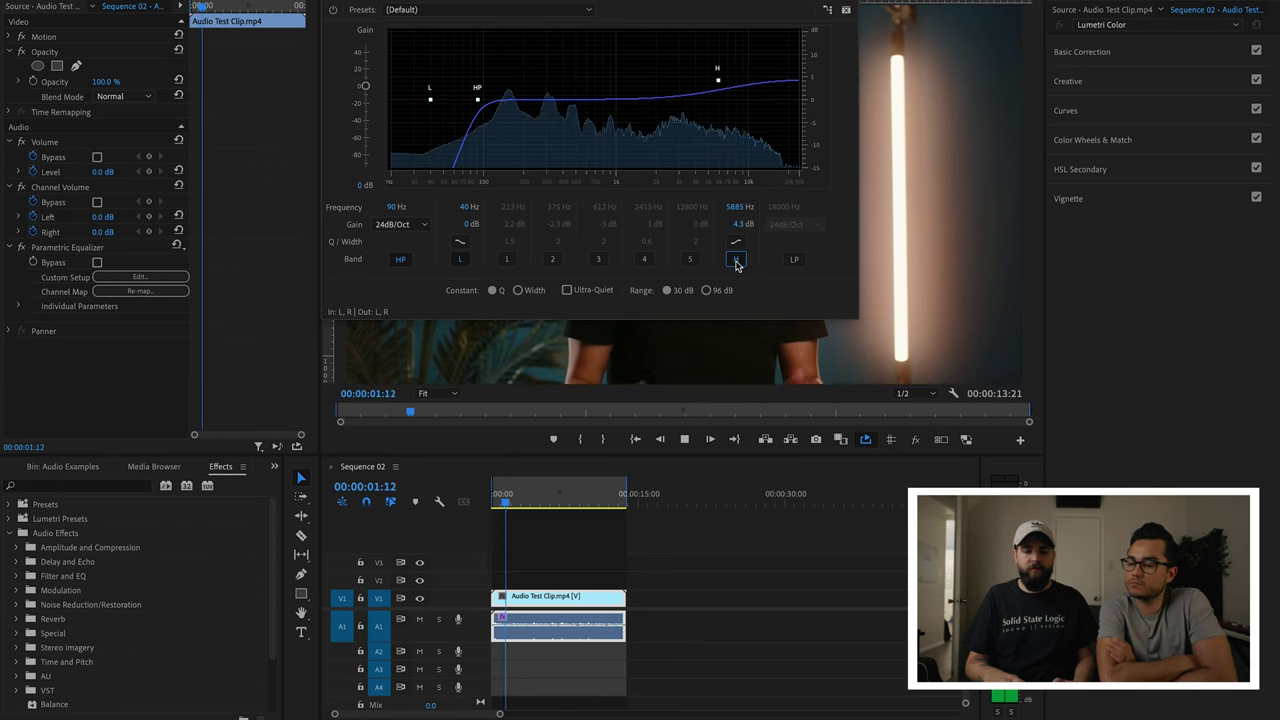
click(736, 260)
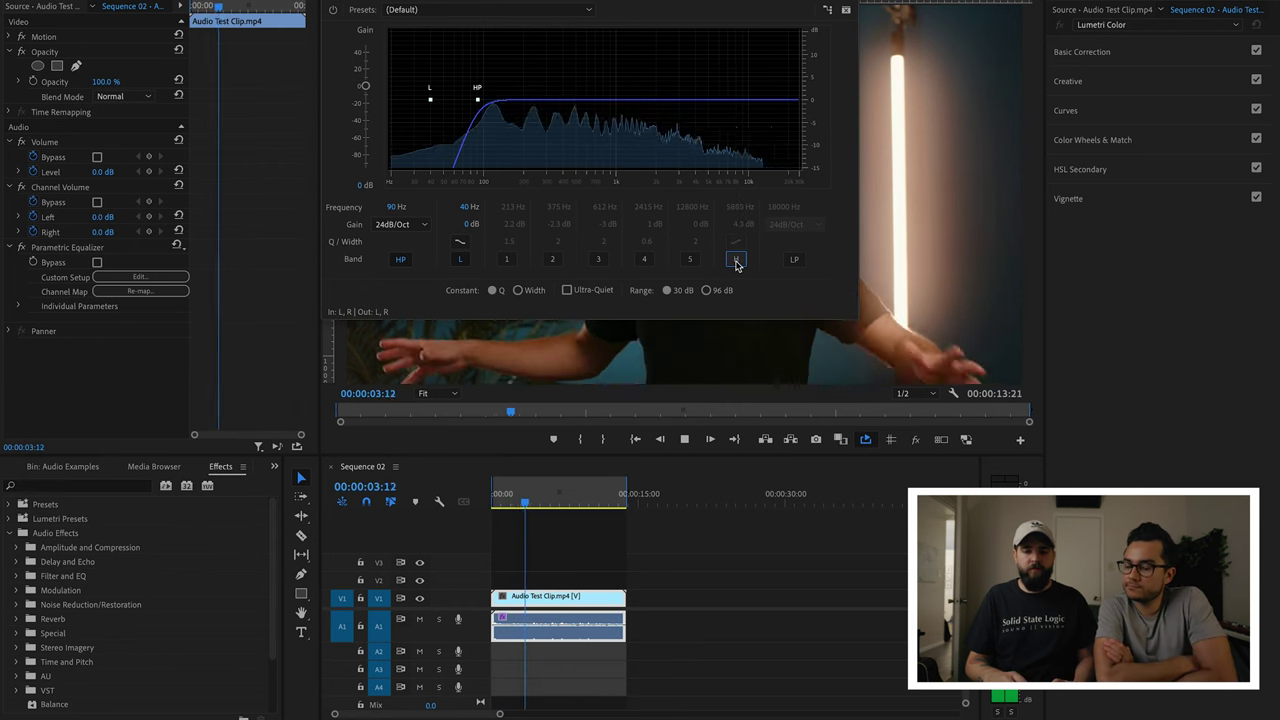
click(736, 260)
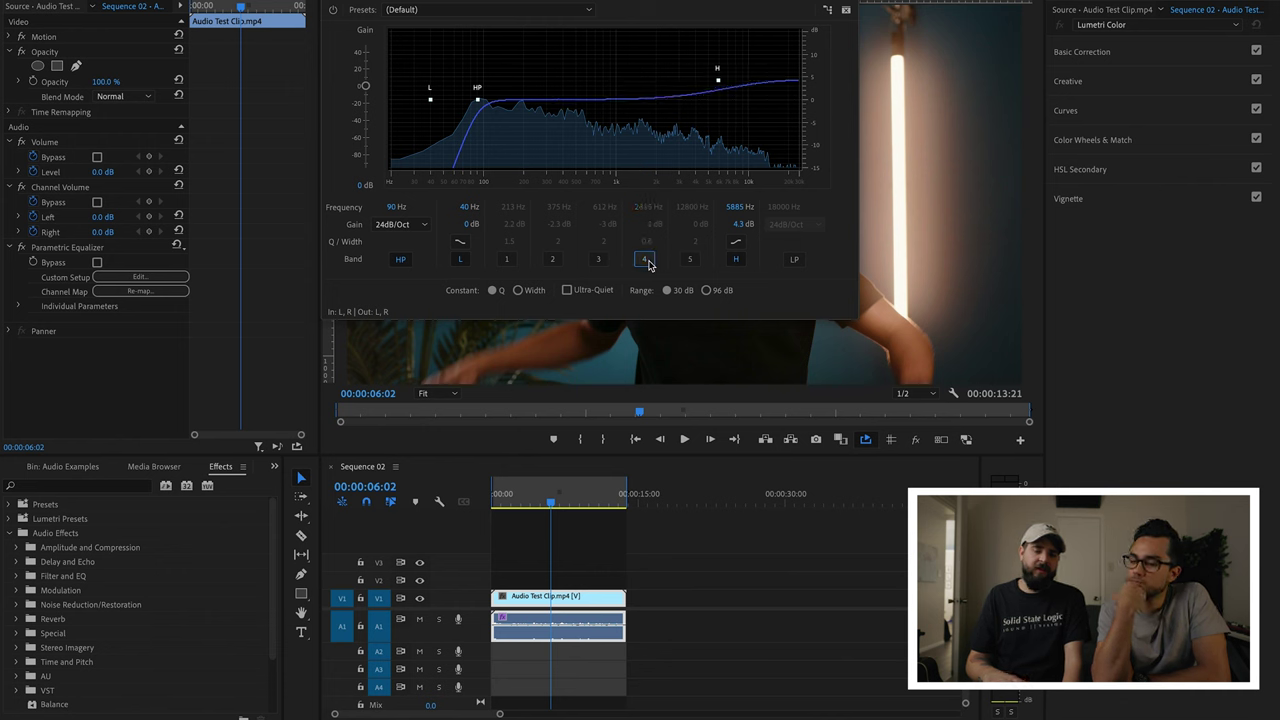
key(space)
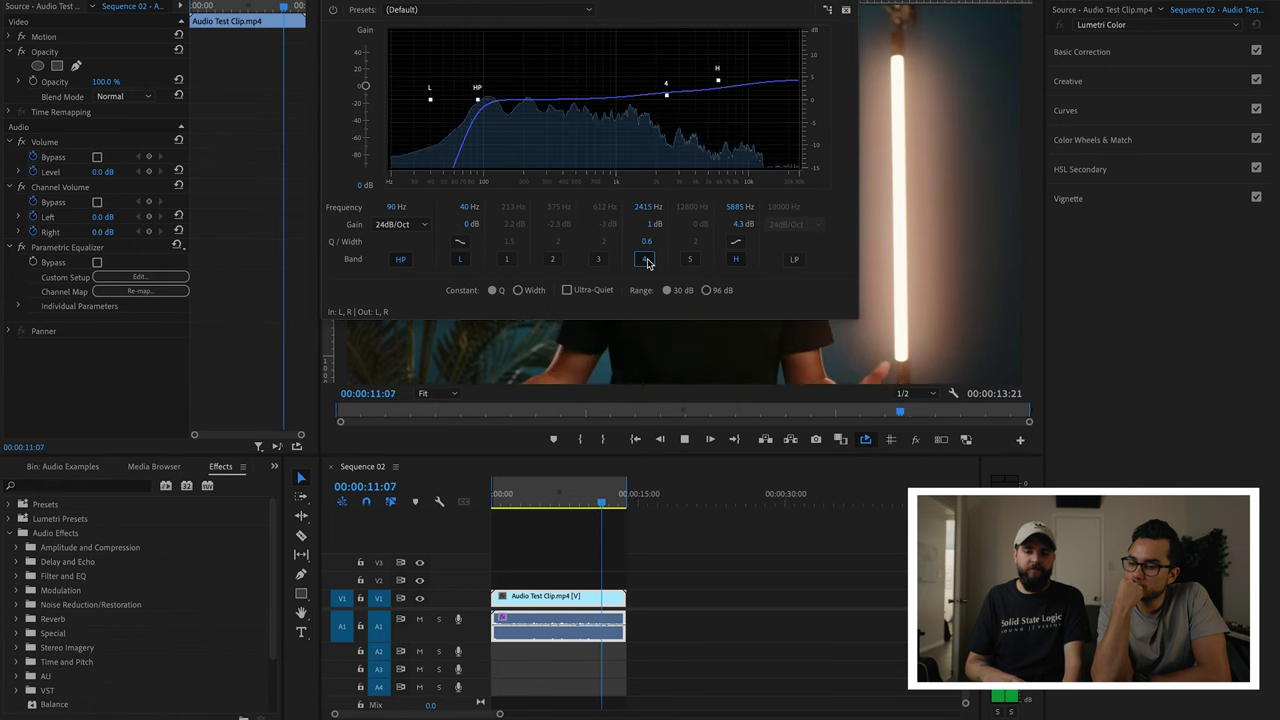
Enable EQ band 4 for a 1 dB boost at 2415 Hz with Q 0.6
click(647, 261)
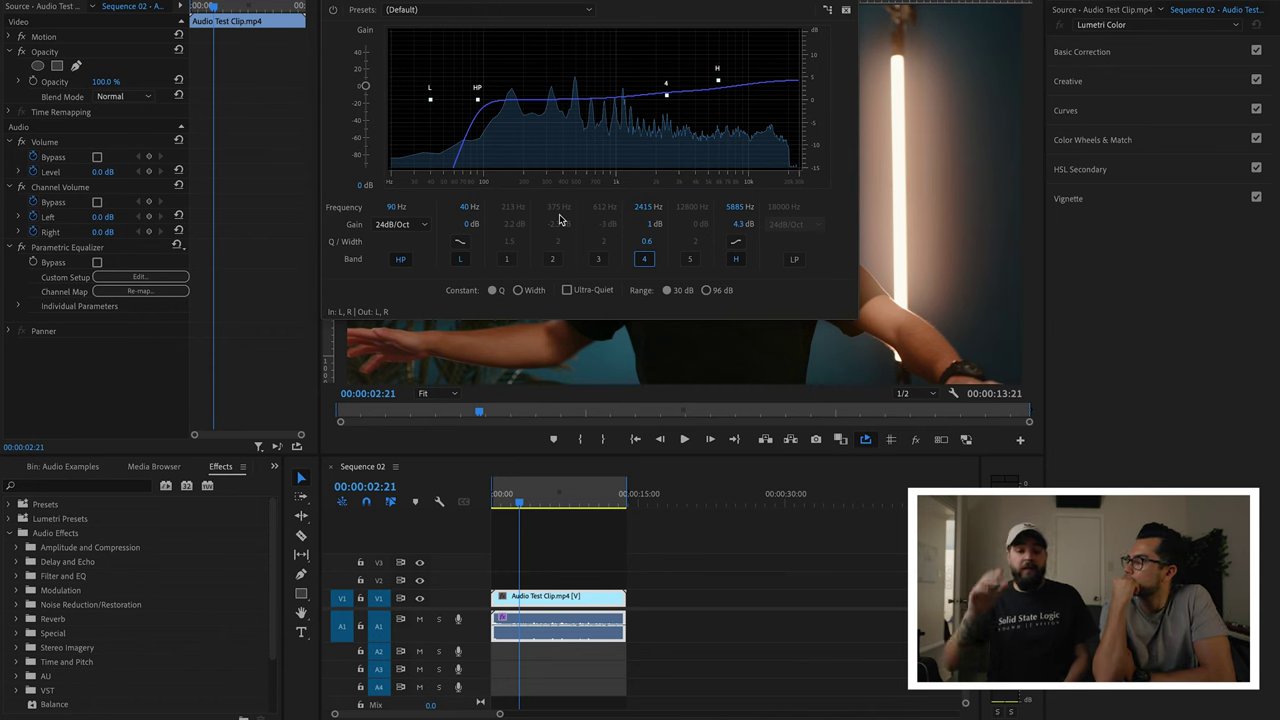
Enable the -3 dB cut at 612 Hz and -2.3 dB cut at 375 Hz, comparing them during playback
key(space)
click(597, 260)
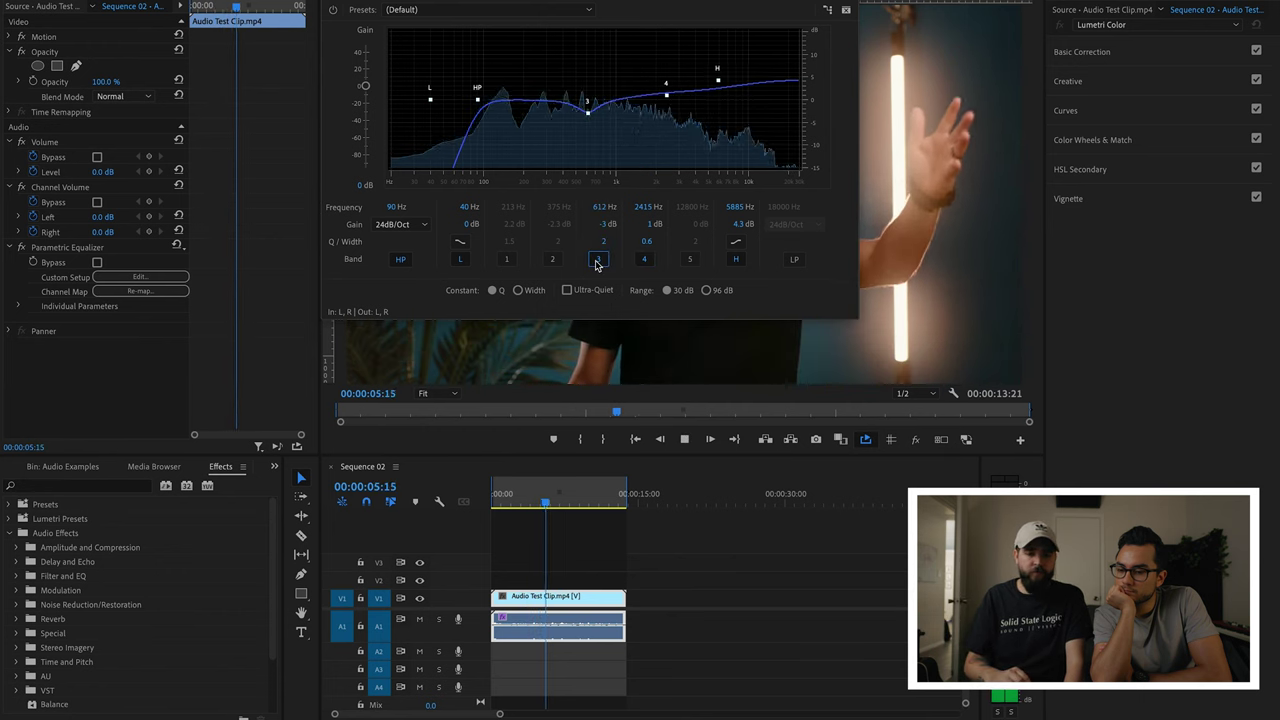
click(555, 259)
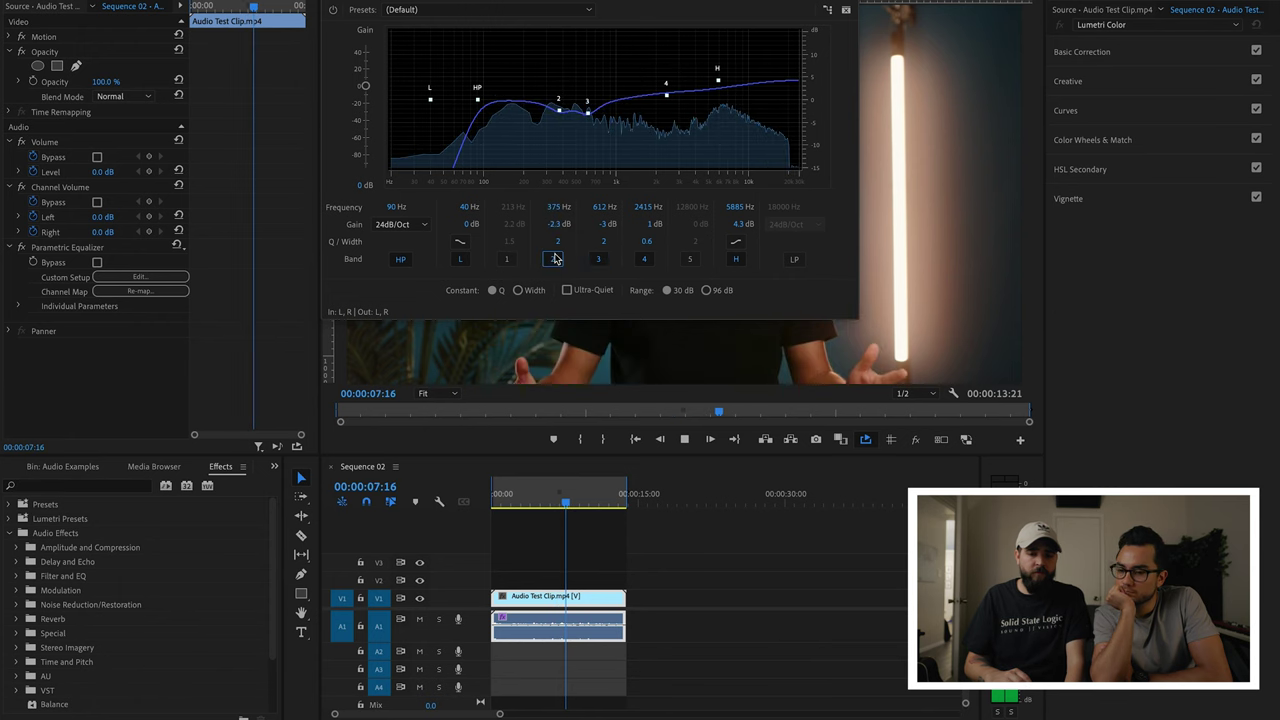
click(556, 259)
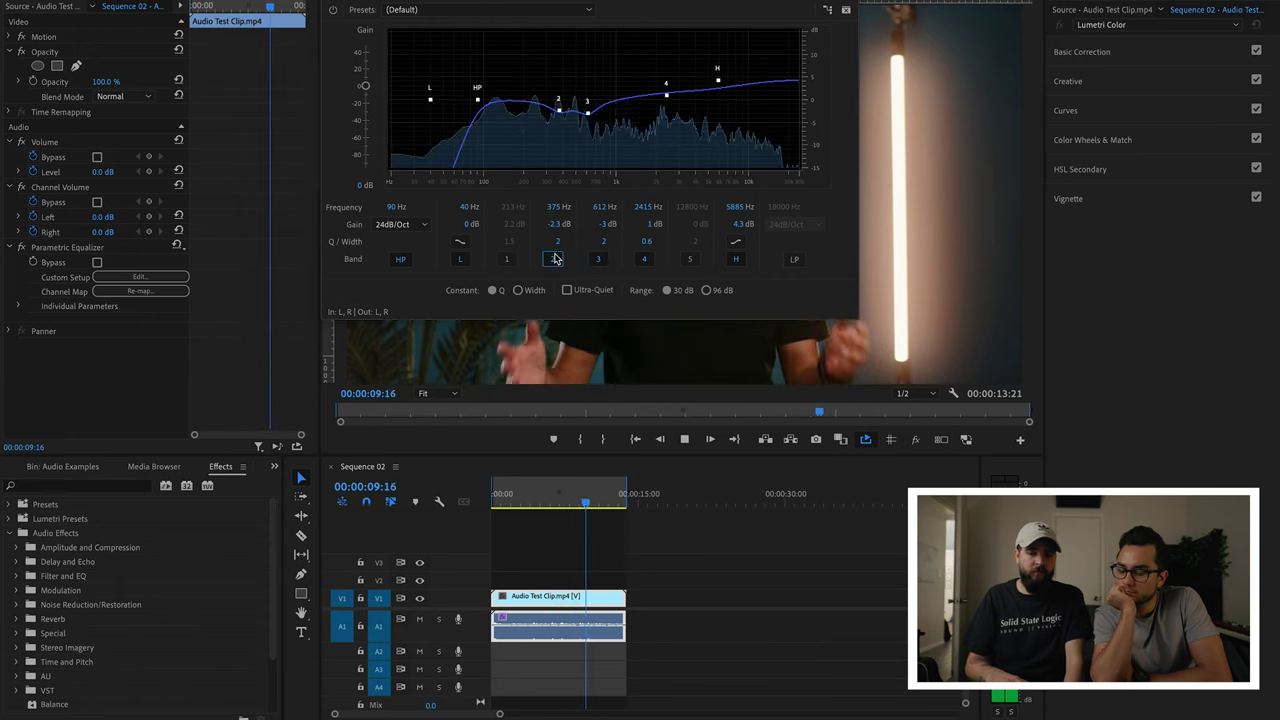
click(599, 259)
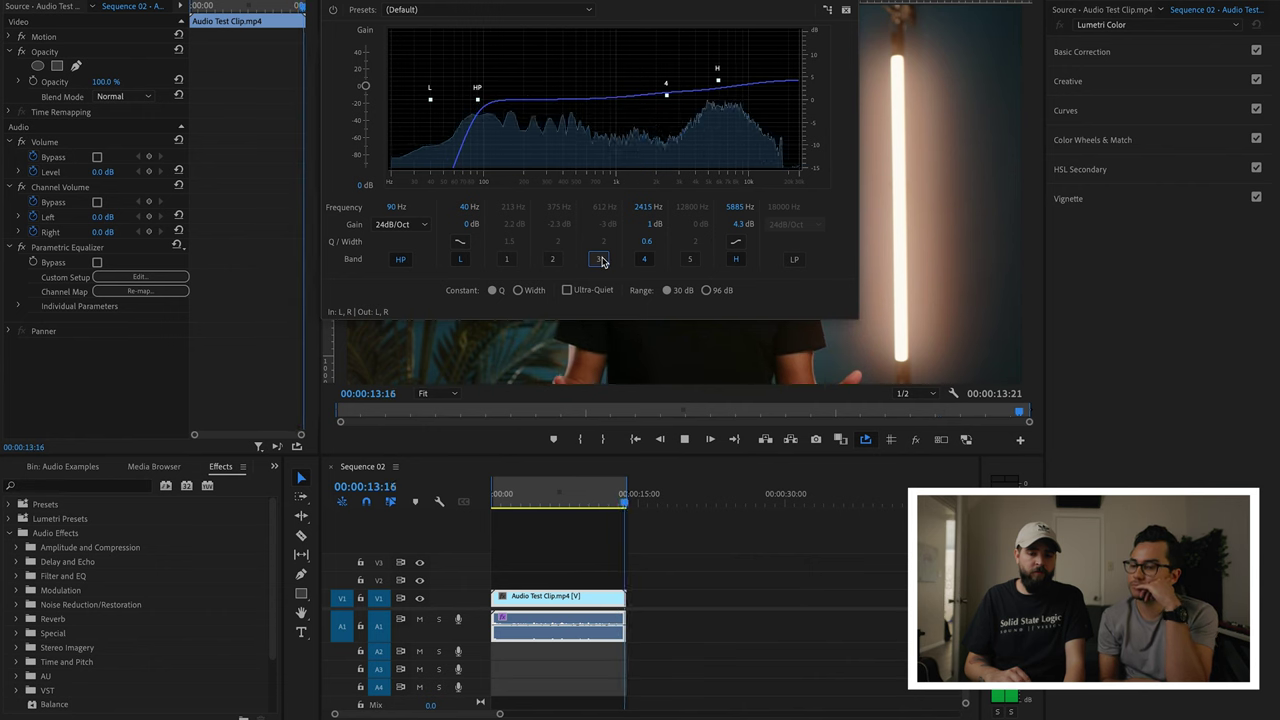
click(599, 259)
click(551, 260)
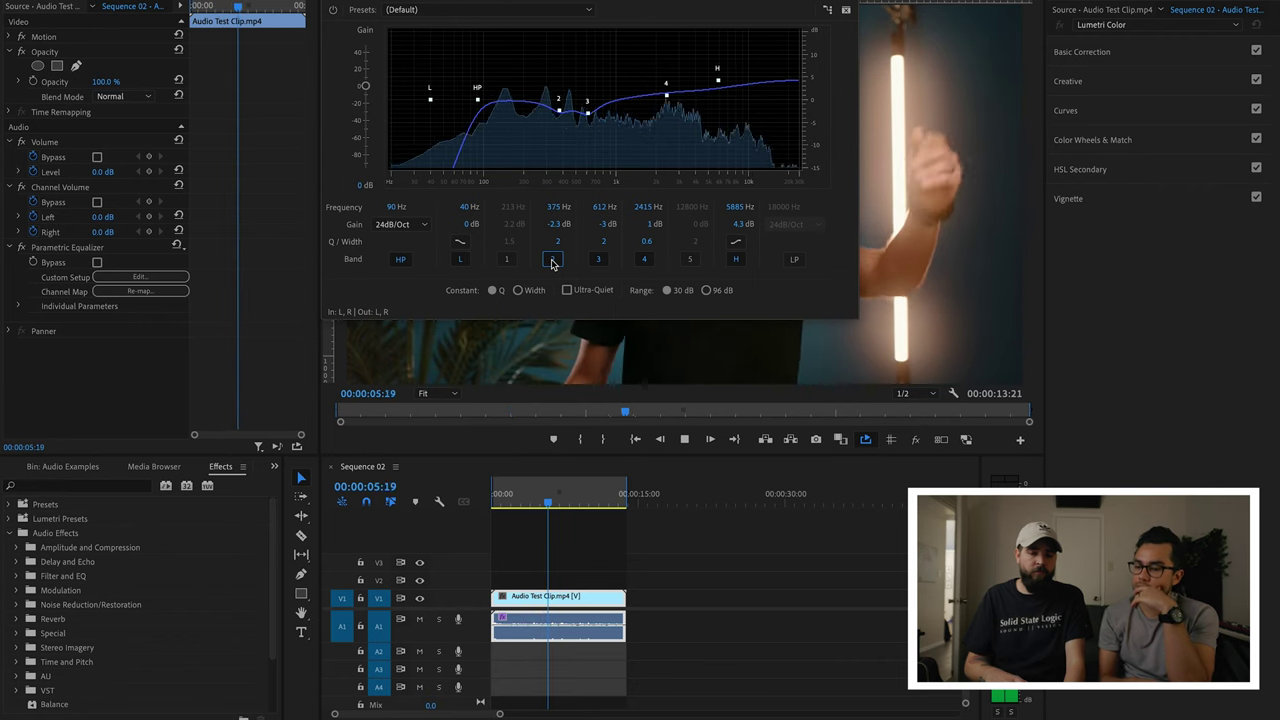
key(space)
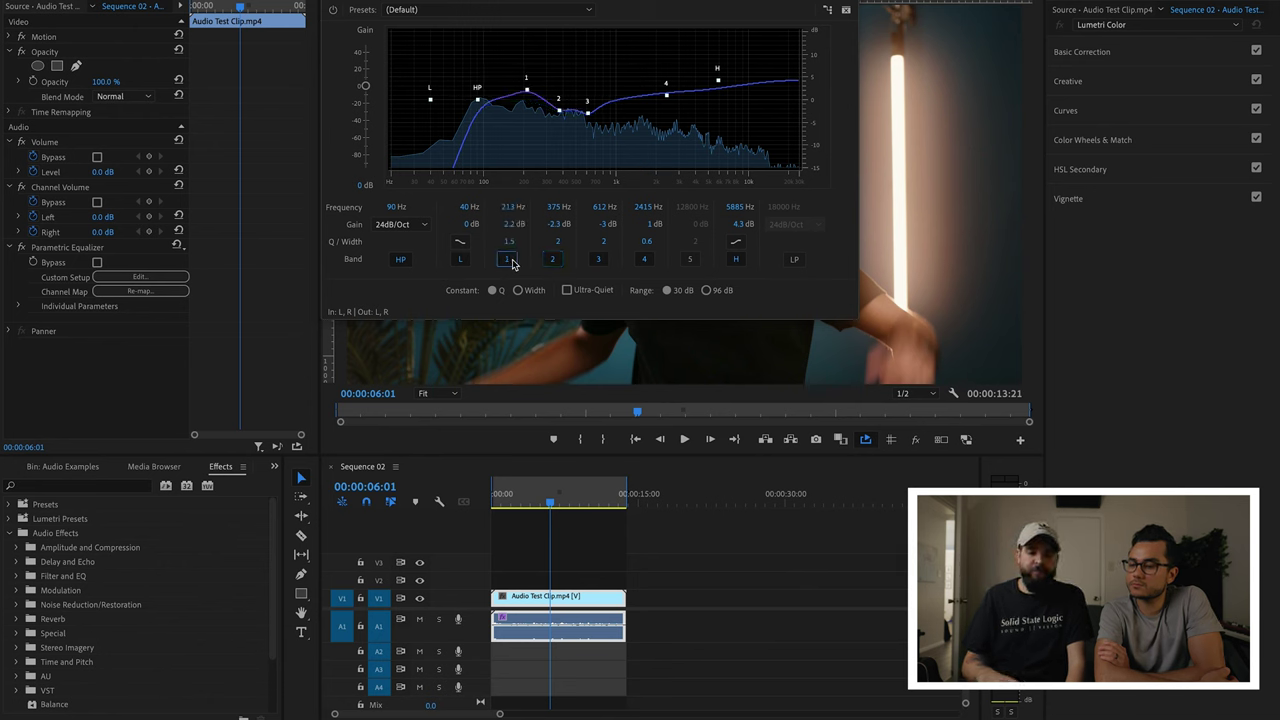
key(space)
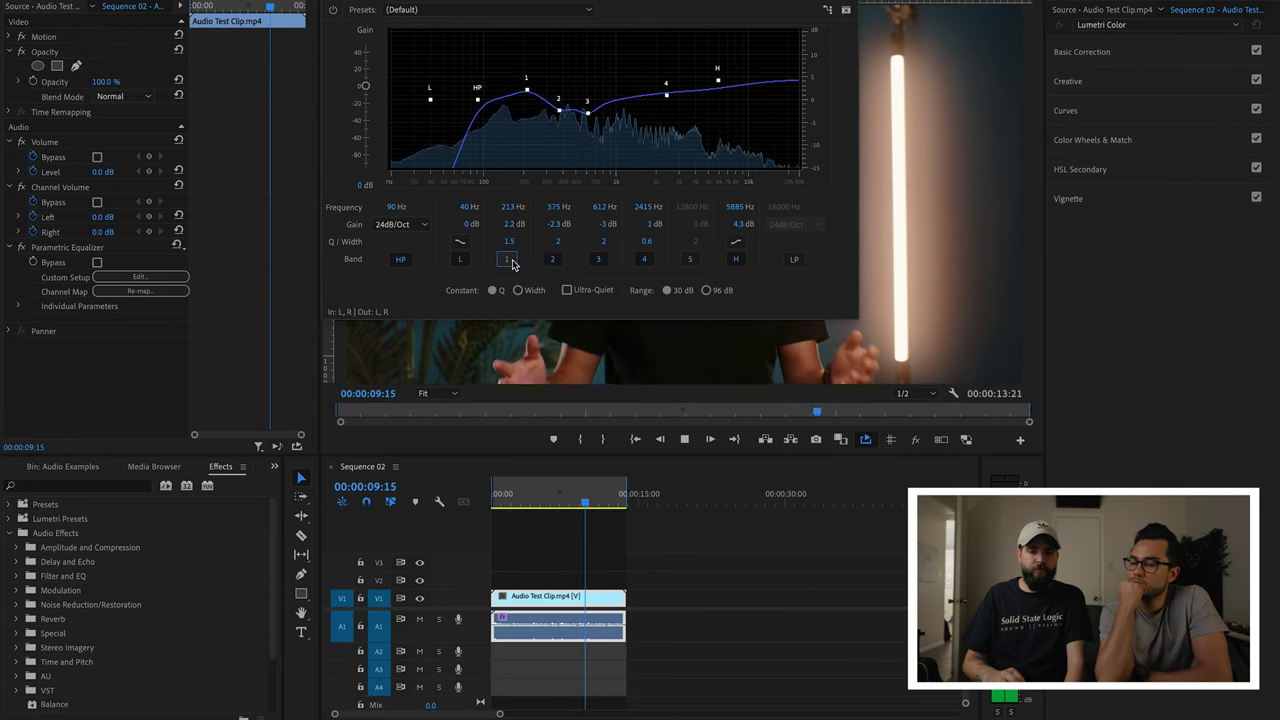
click(510, 261)
click(510, 261)
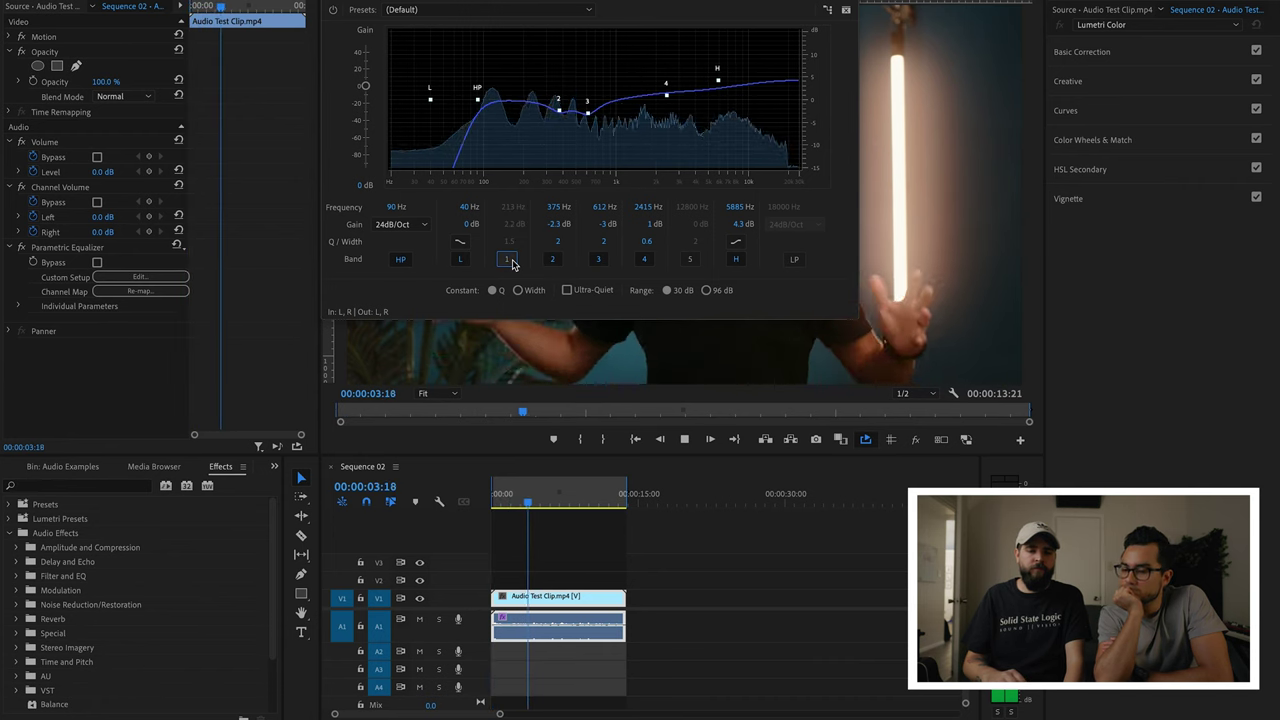
click(510, 261)
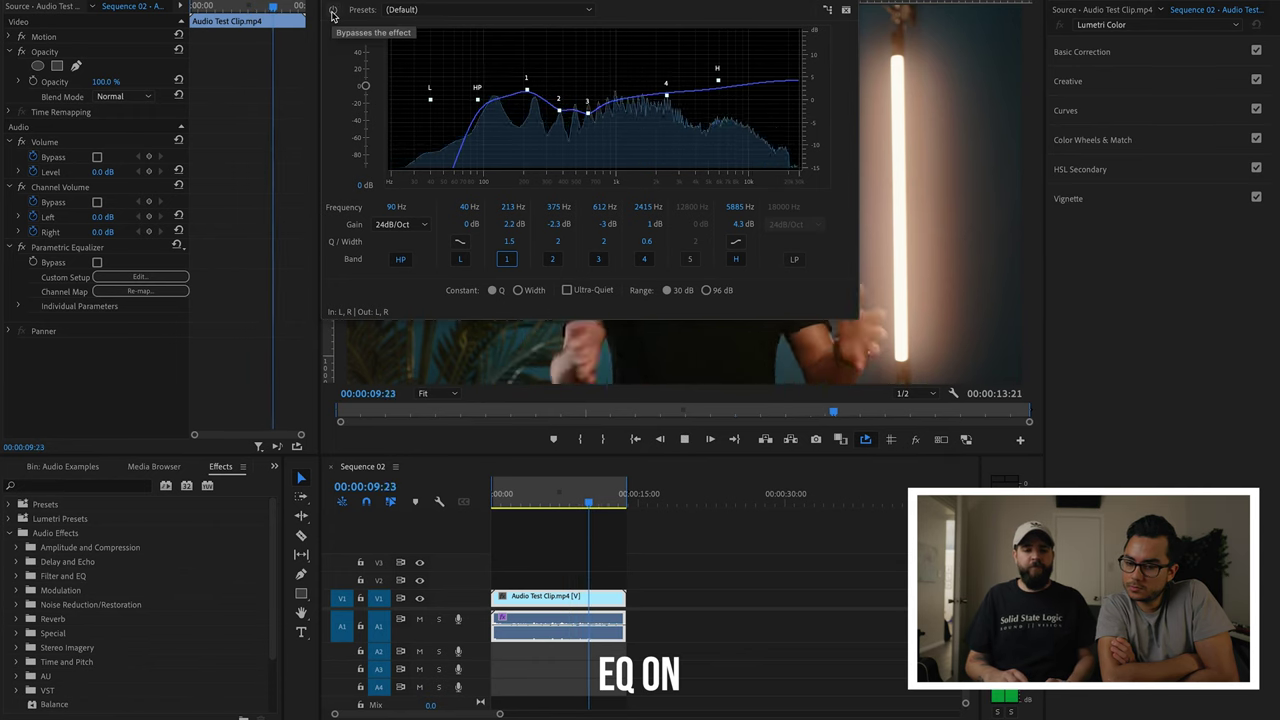
Compare raw and equalized audio by bypassing the whole equalizer twice, leaving it active
click(333, 12)
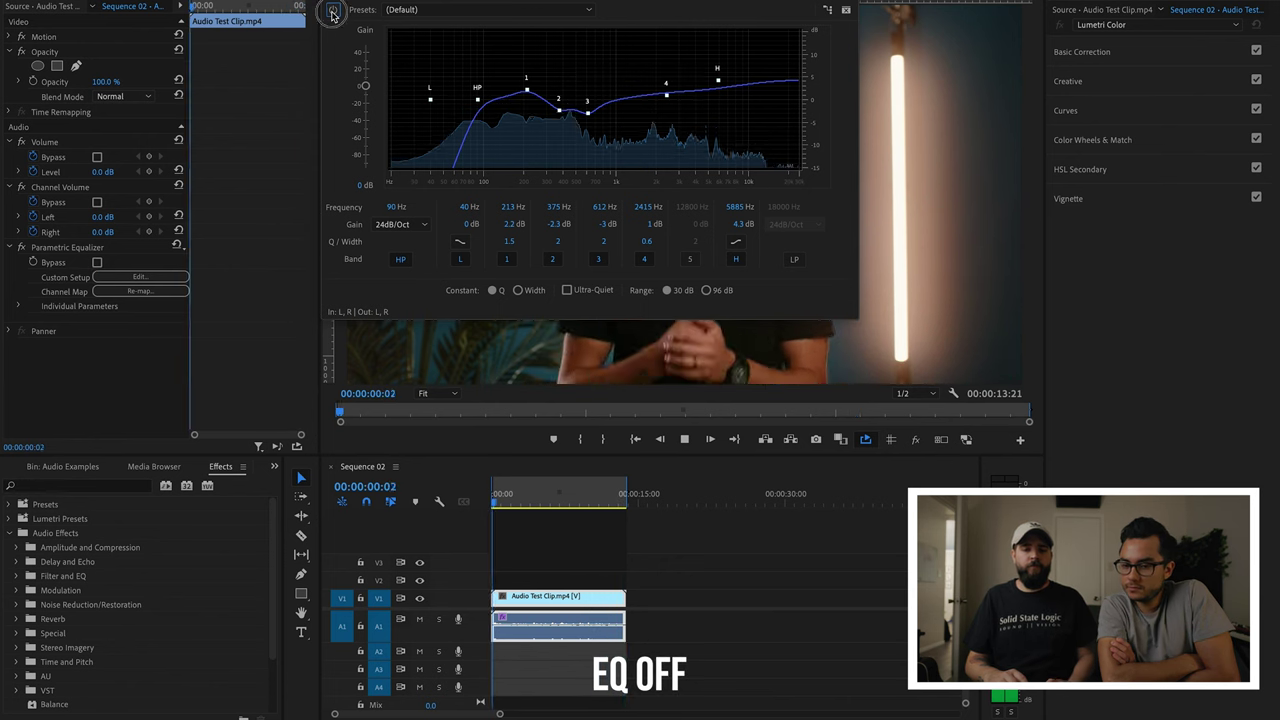
click(333, 12)
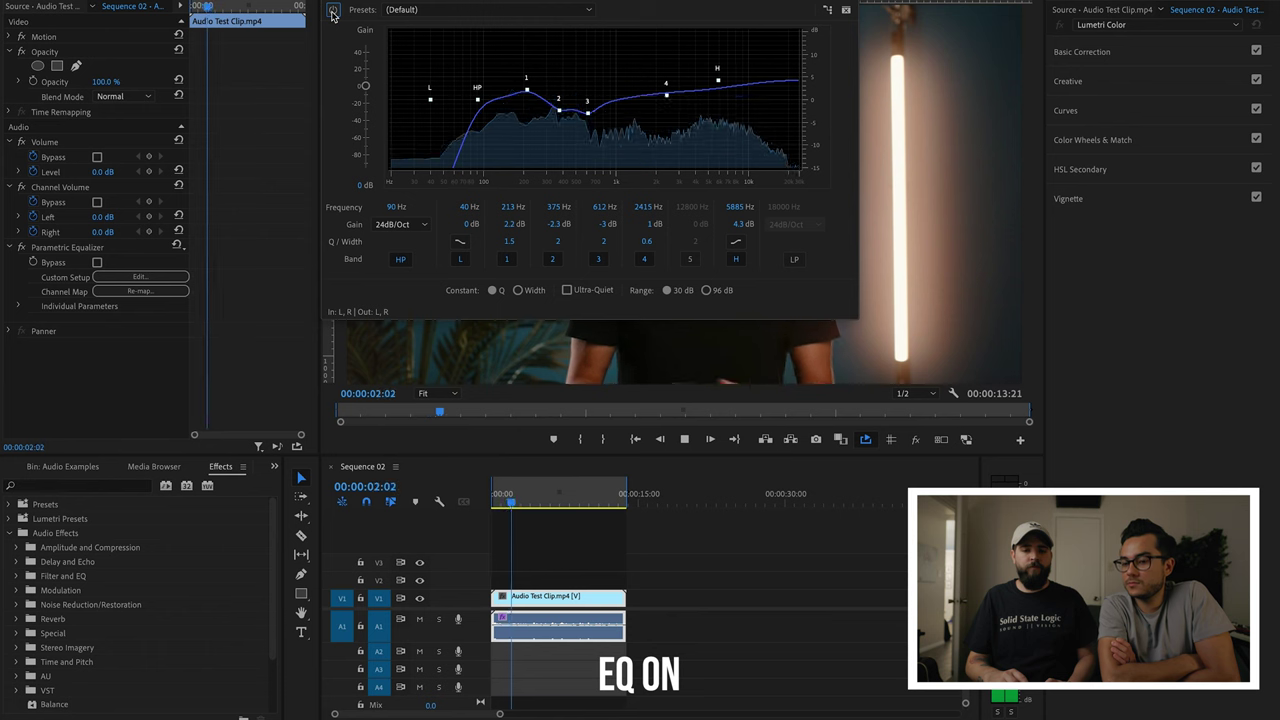
click(333, 12)
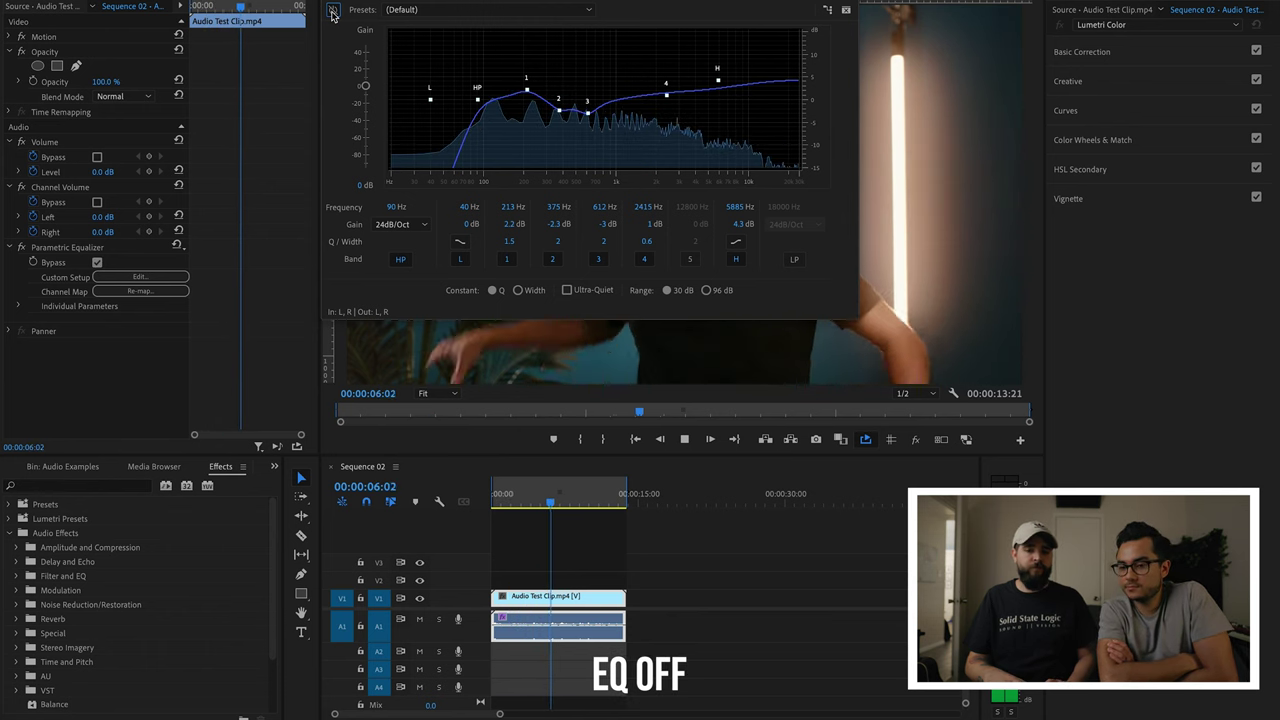
click(333, 12)
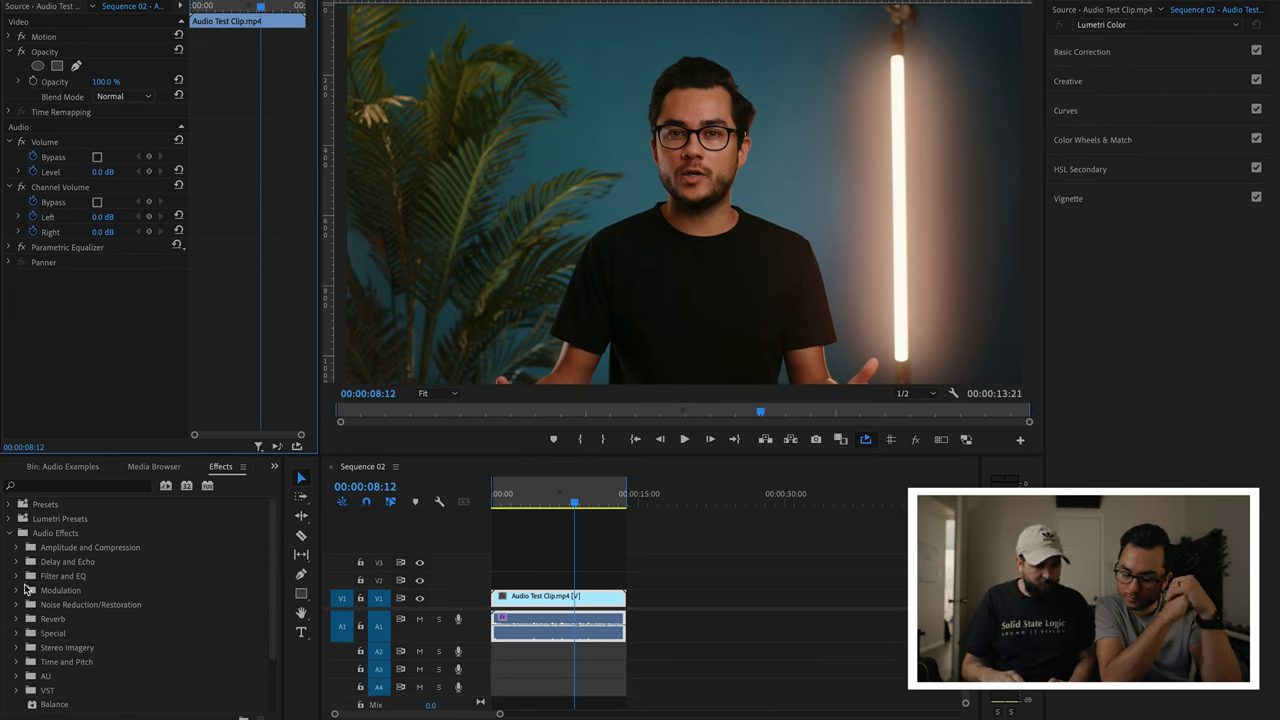
Expand Amplitude and Compression and choose the Tube-modeled Compressor effect
click(16, 547)
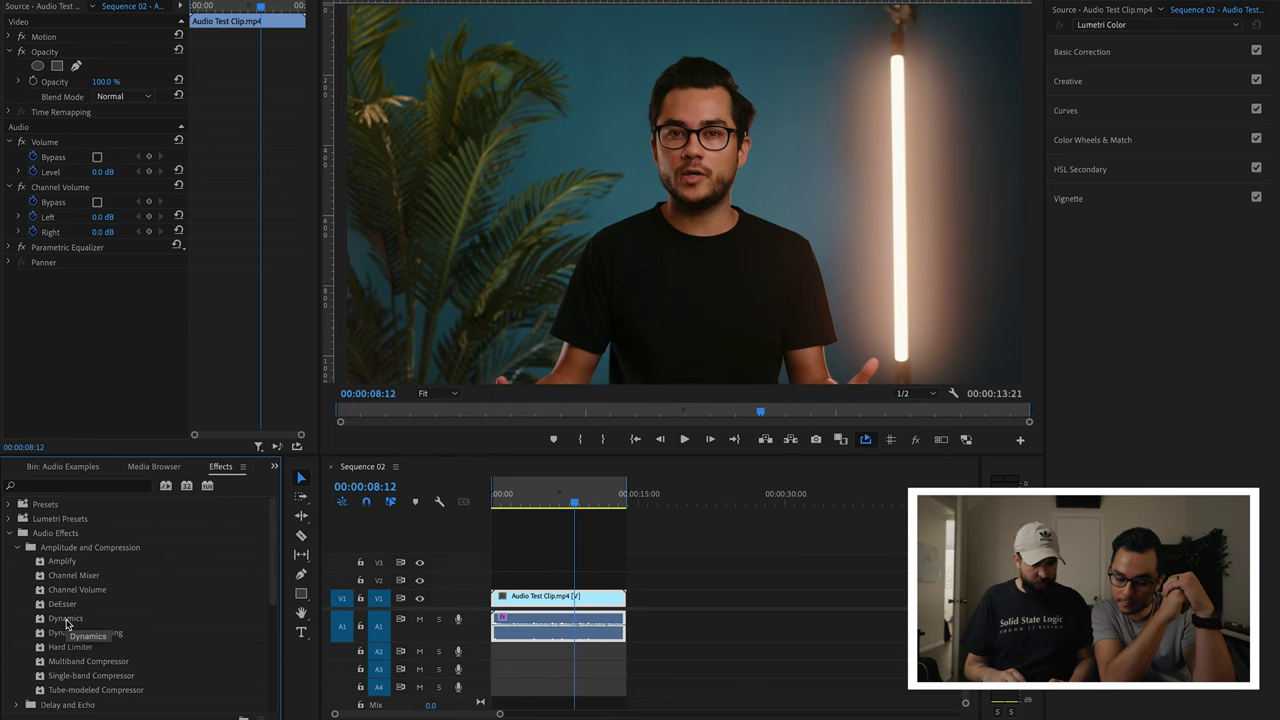
click(111, 635)
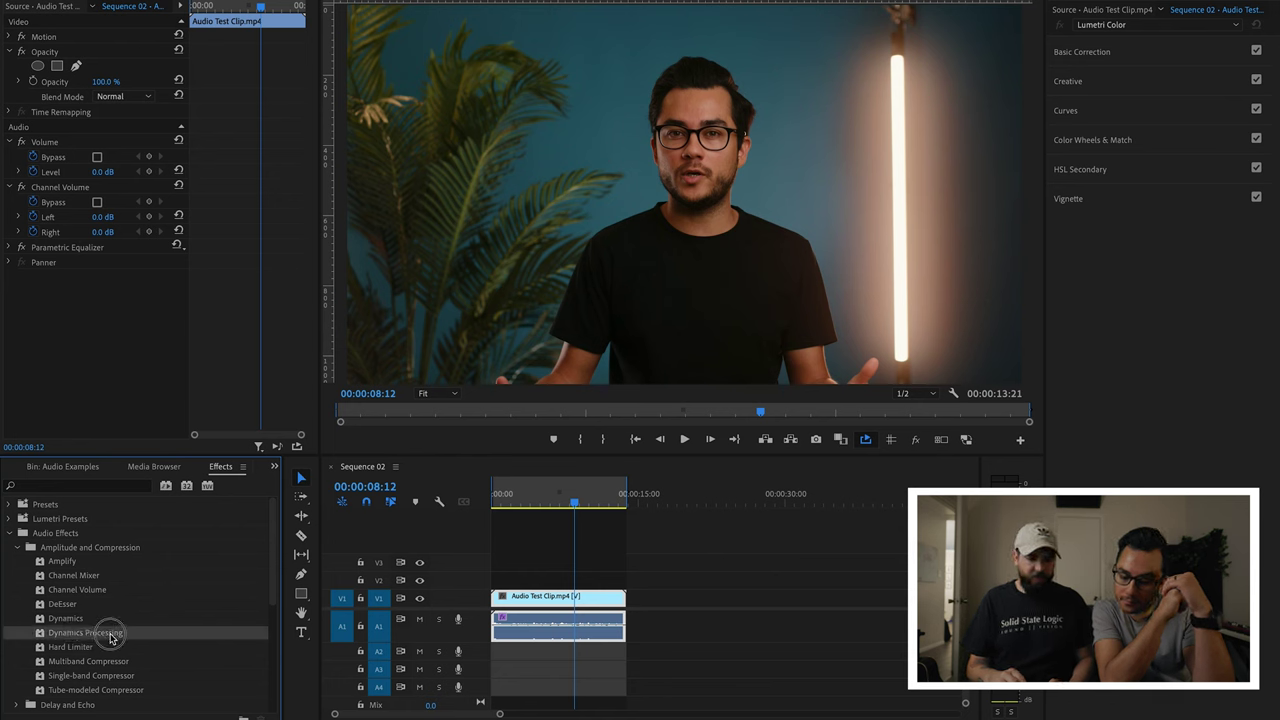
click(86, 692)
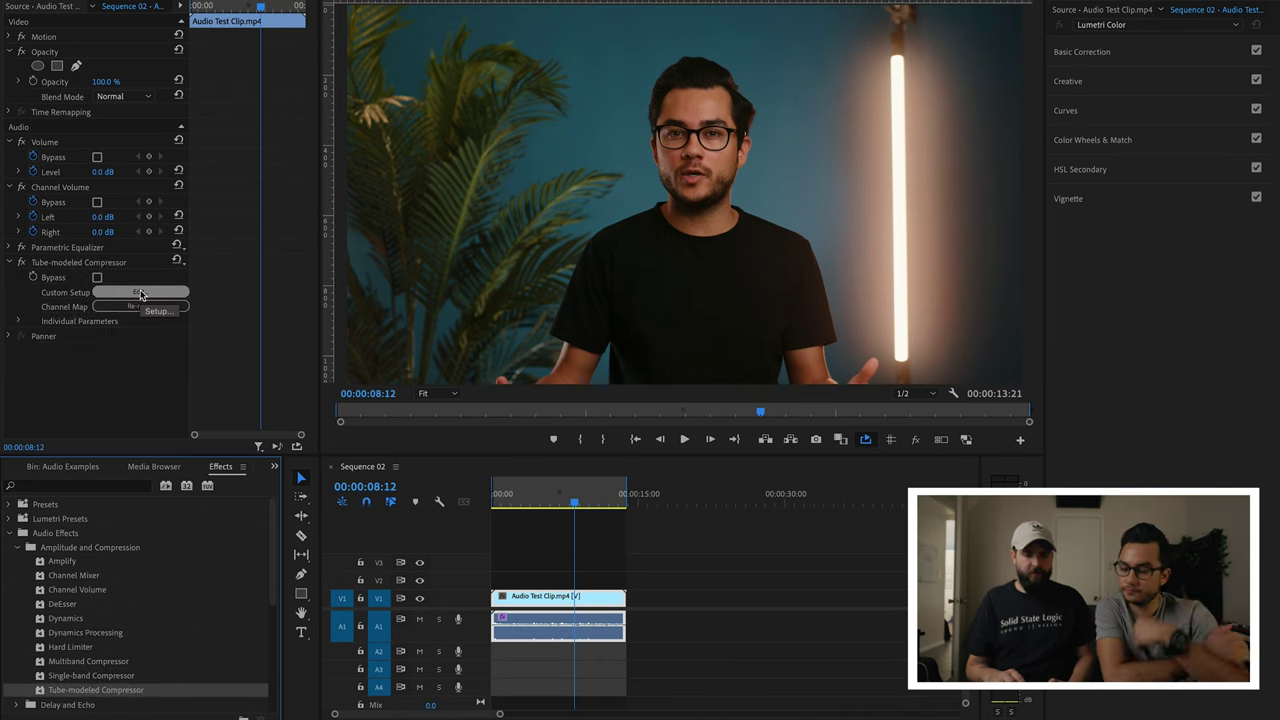
In the compressor's editor, lower the Threshold to about -31 dB while the clip plays
click(140, 293)
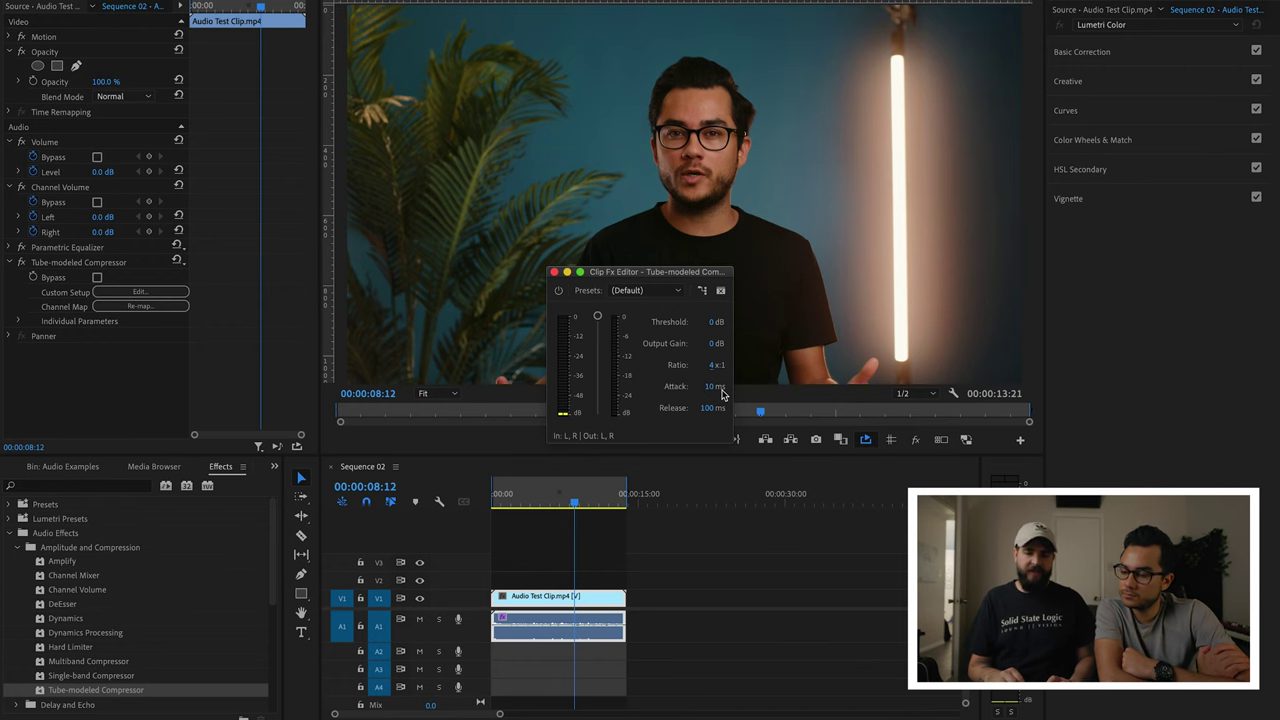
click(708, 412)
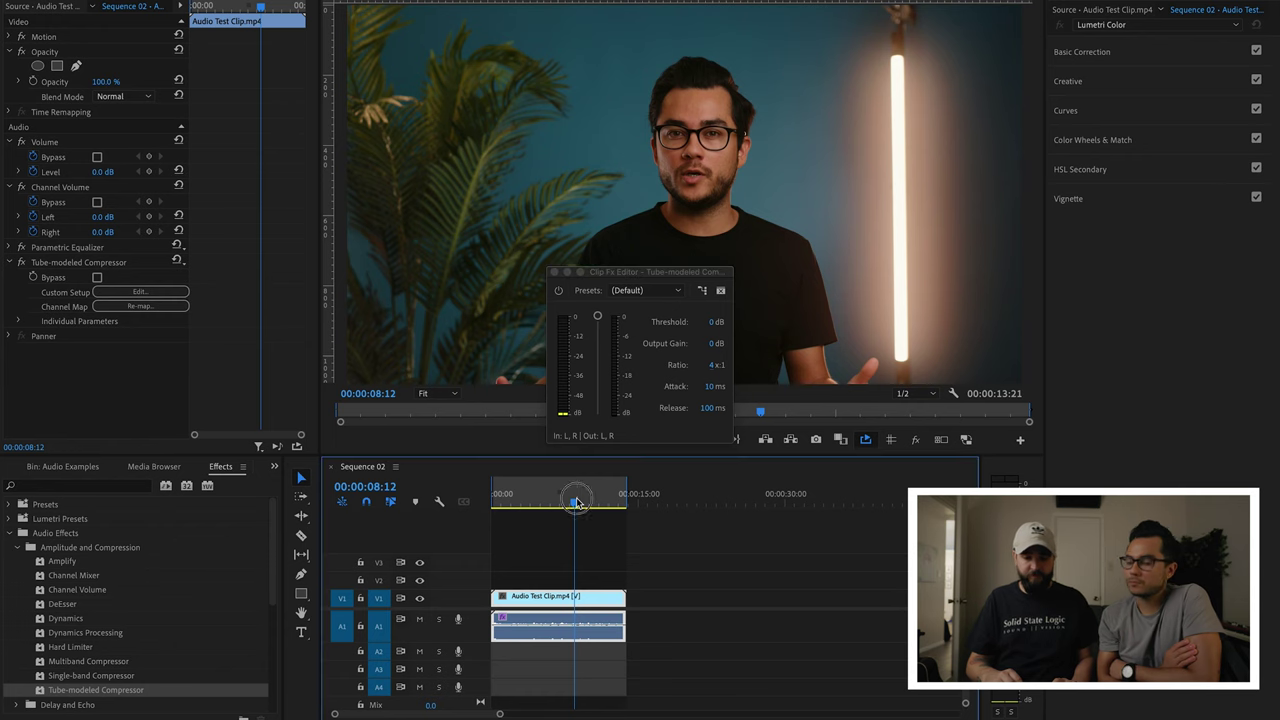
key(space)
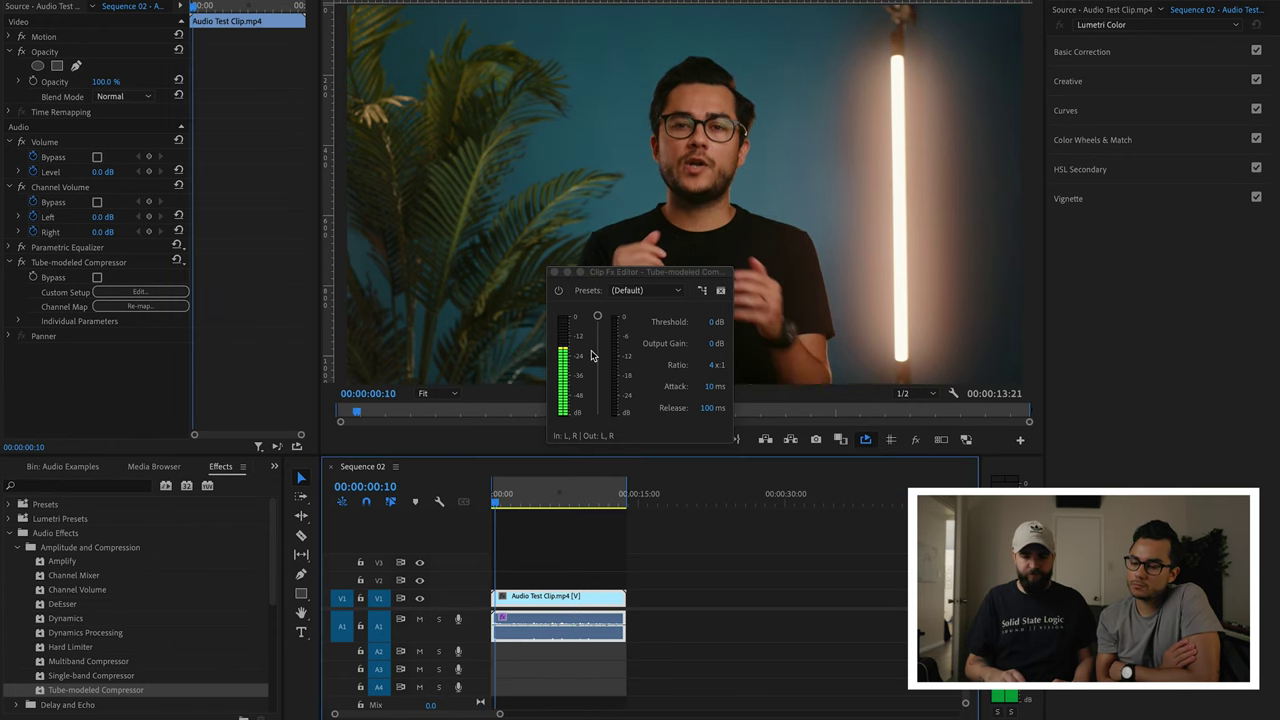
drag(597, 317, 598, 366)
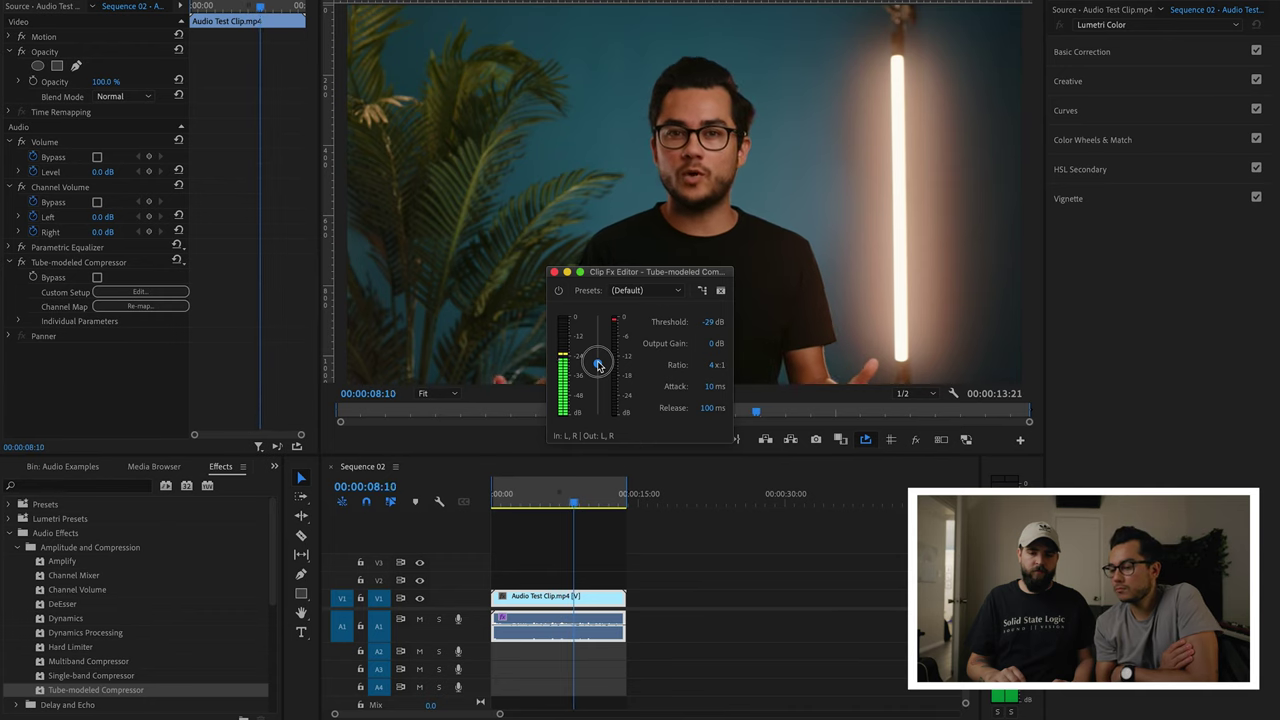
drag(598, 365, 599, 368)
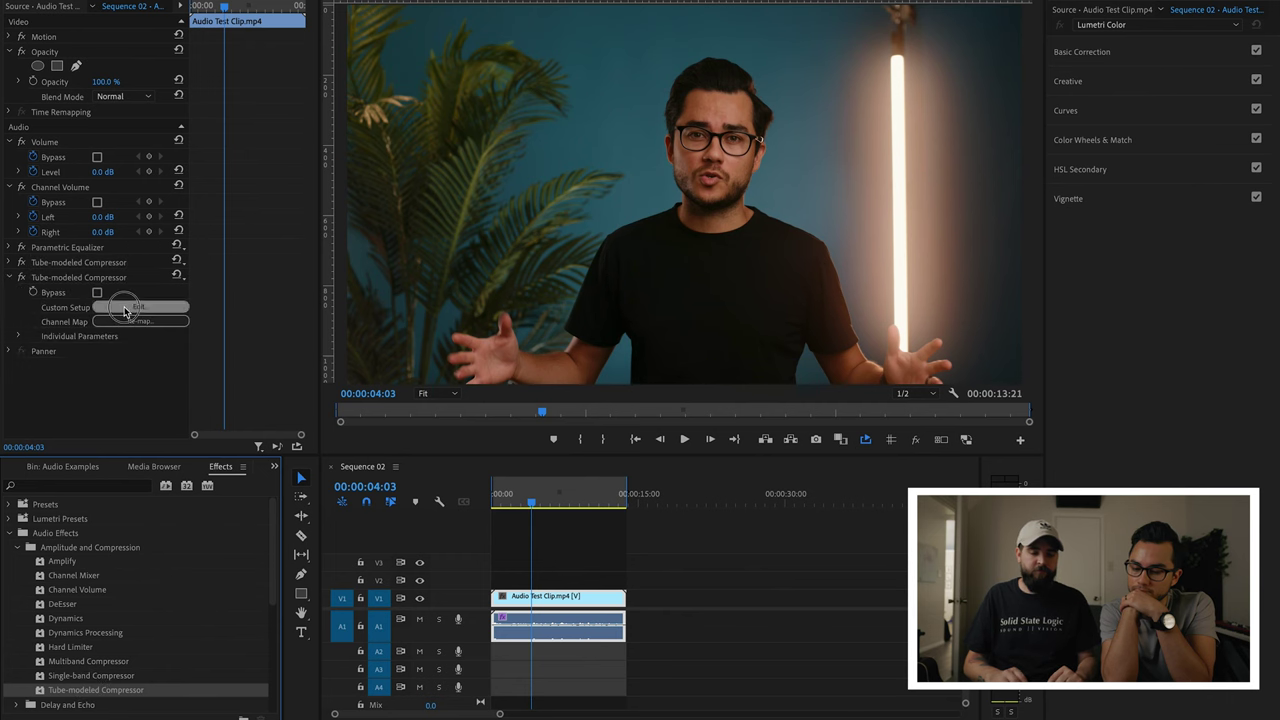
Open the second compressor's editor, rewind the clip, and set its Ratio to 4:1
click(125, 308)
drag(531, 494, 407, 499)
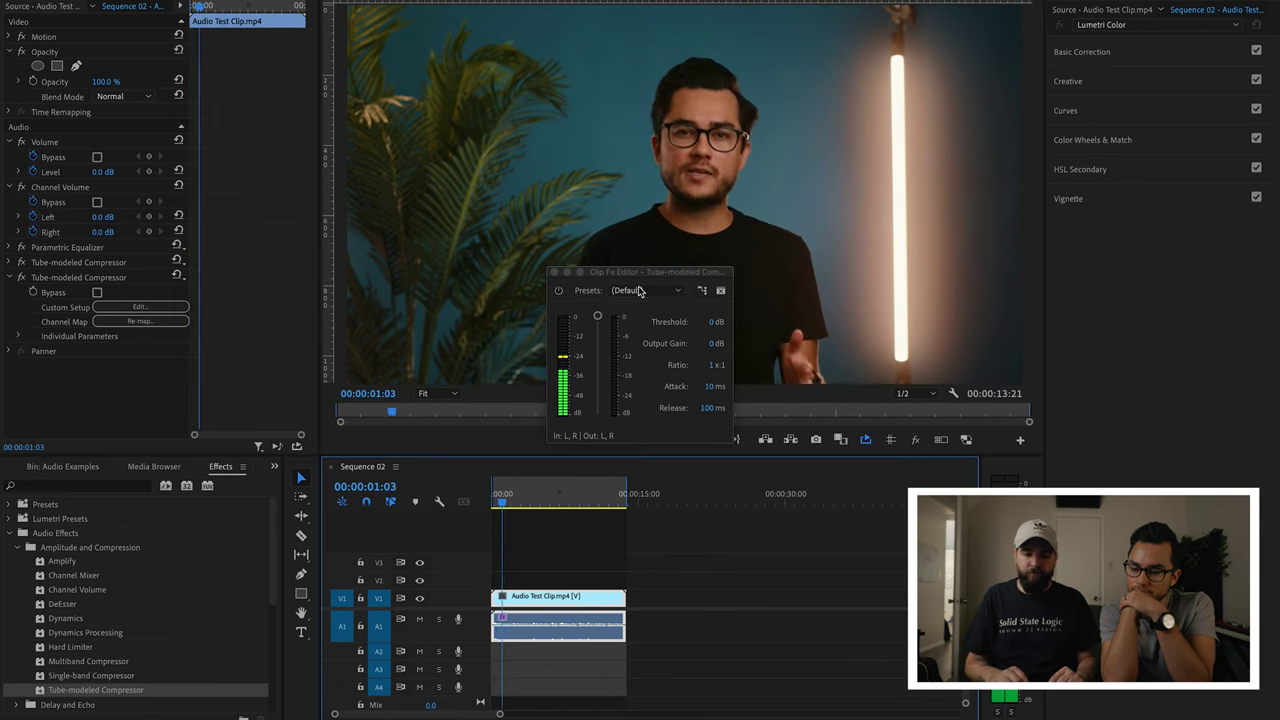
click(711, 367)
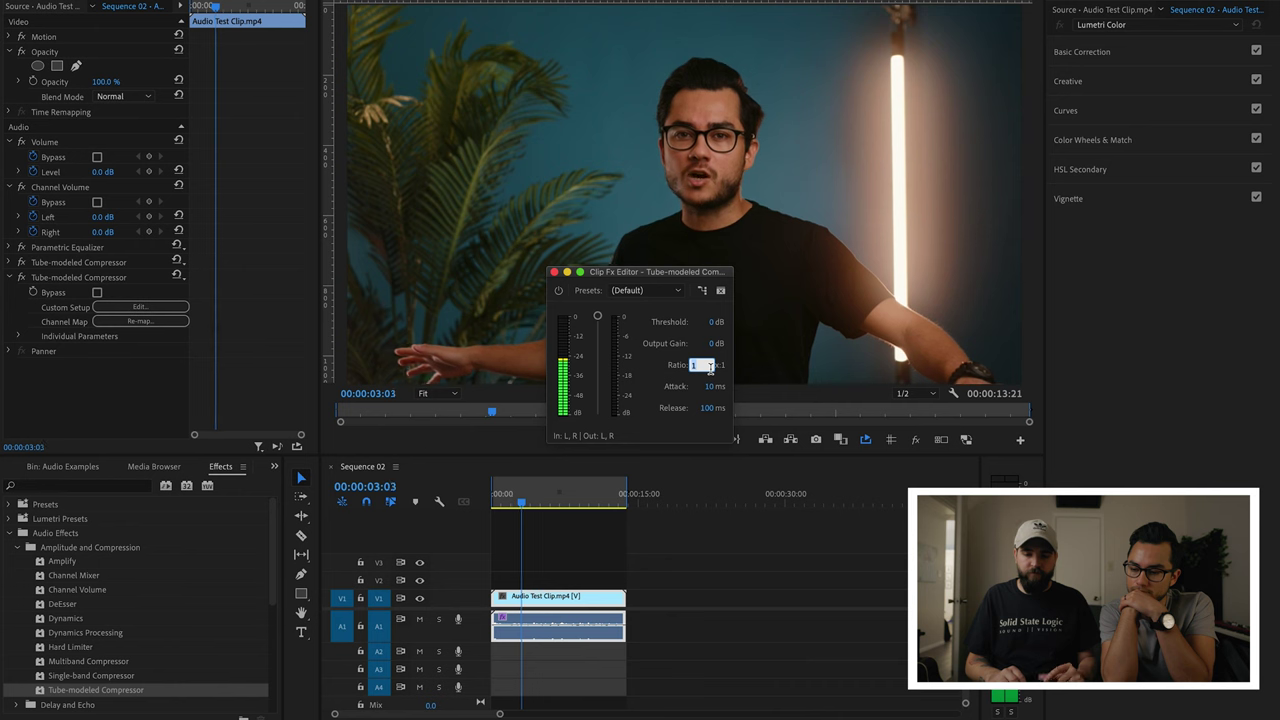
text(4)
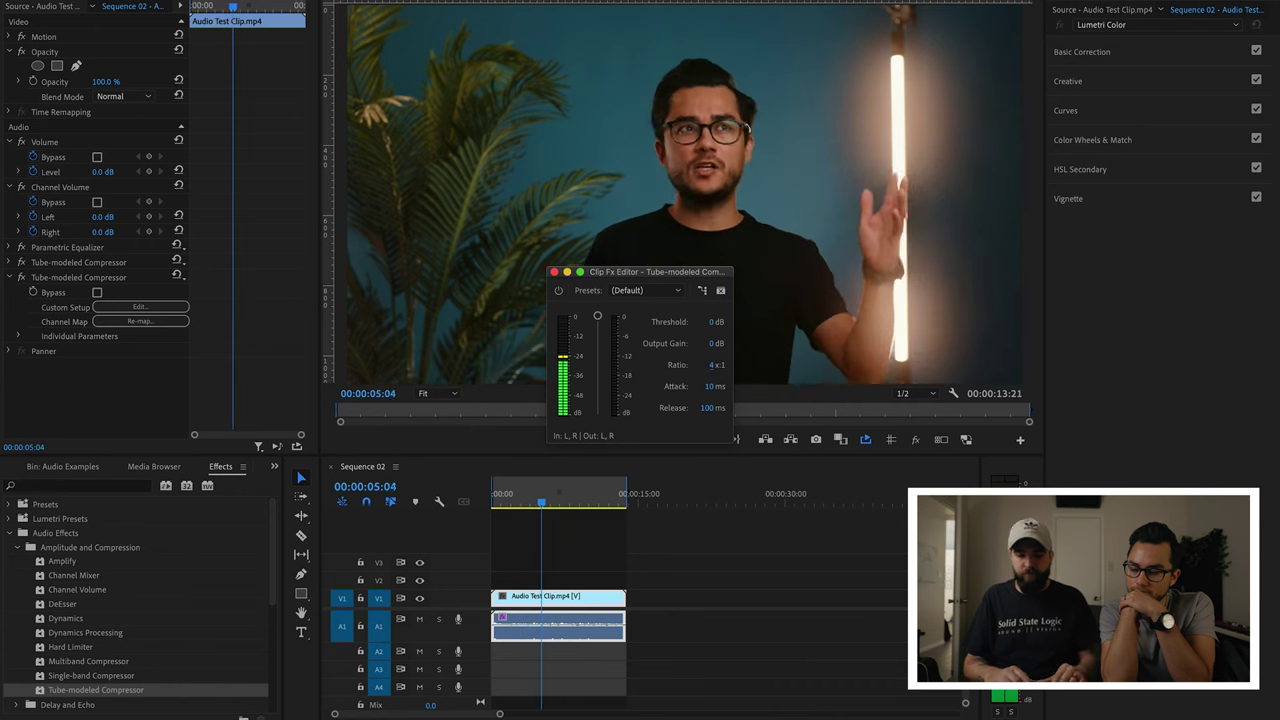
key(Return)
Set threshold to -36 dB, attack about 99 ms, release about 17 ms, output gain 5 dB
drag(597, 316, 599, 355)
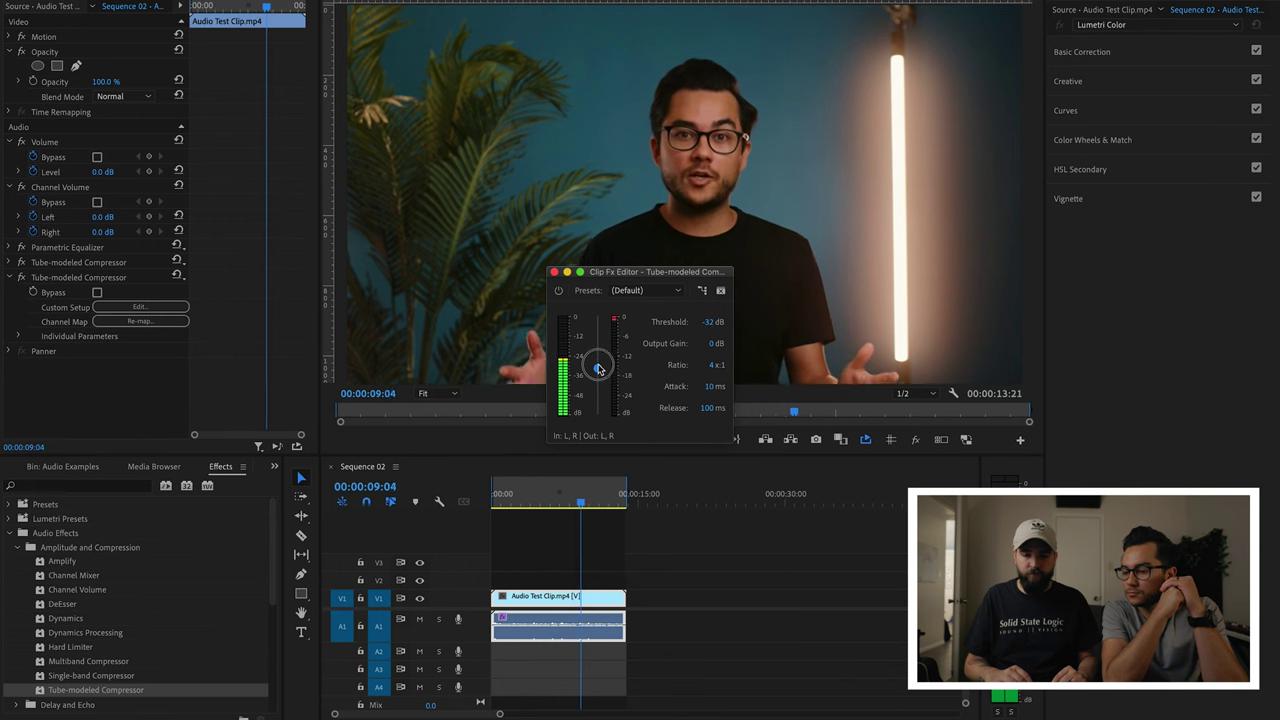
drag(710, 386, 734, 390)
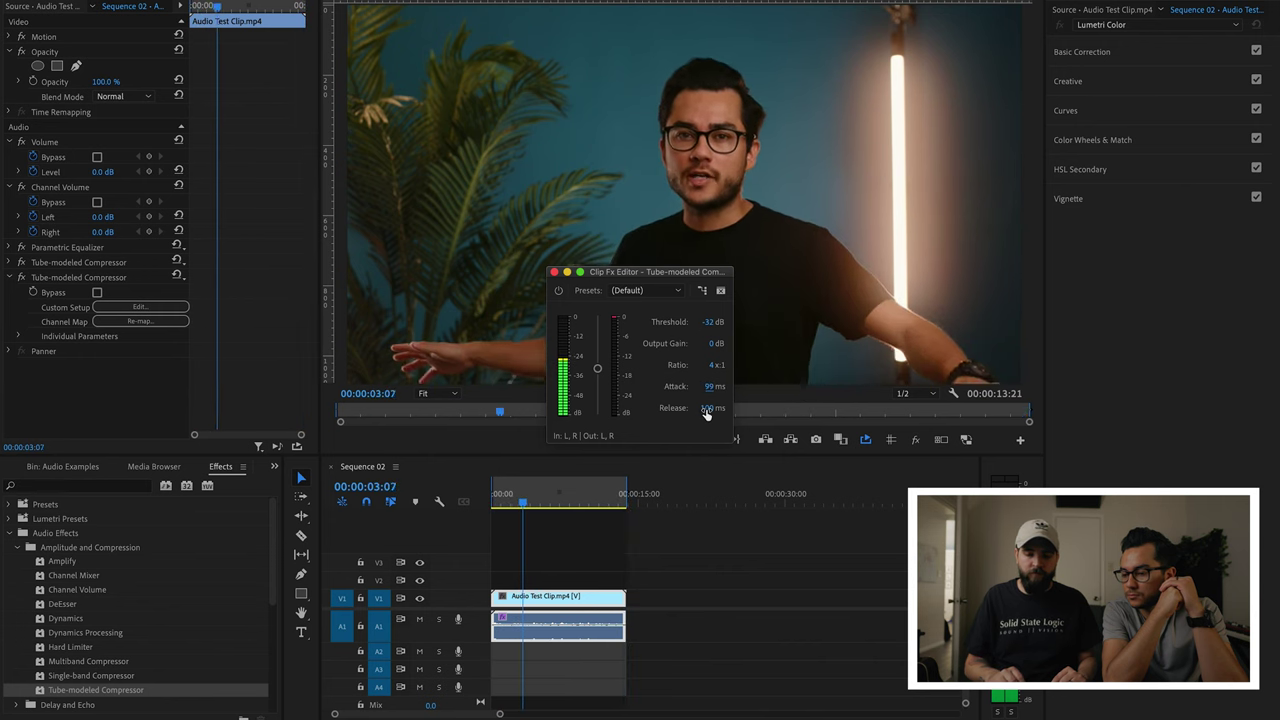
drag(706, 413, 642, 410)
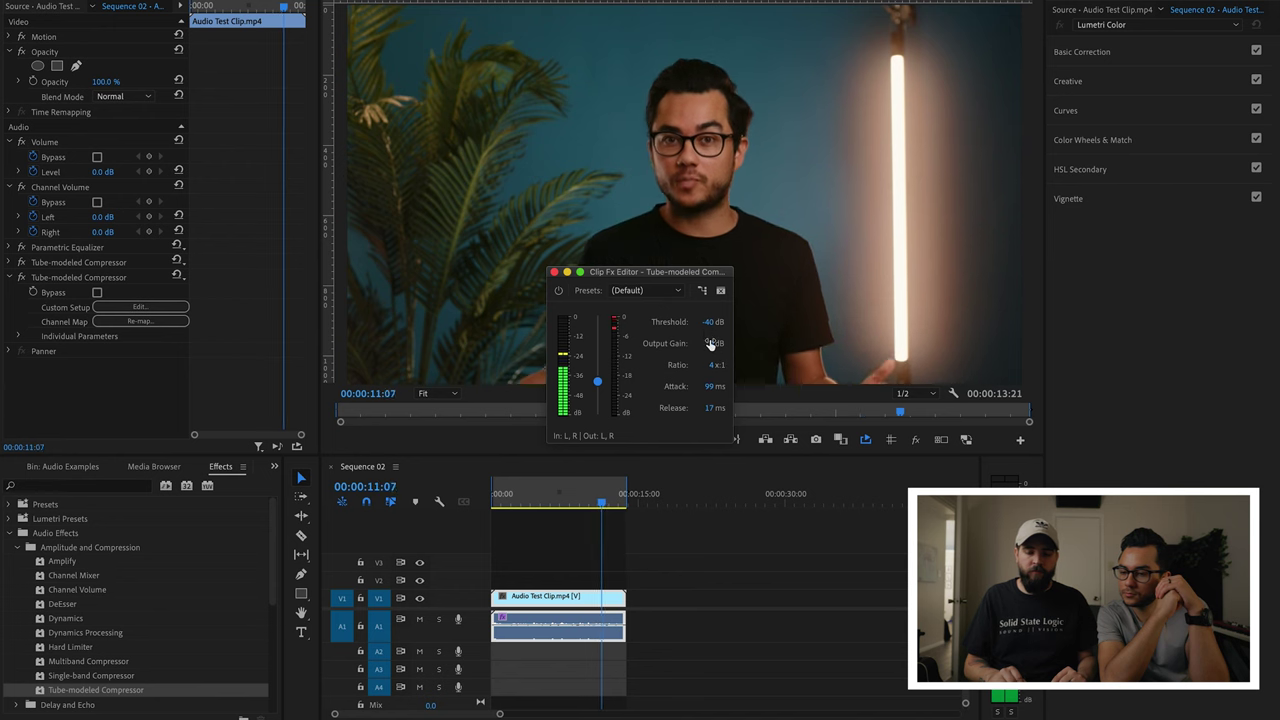
text(5)
key(Return)
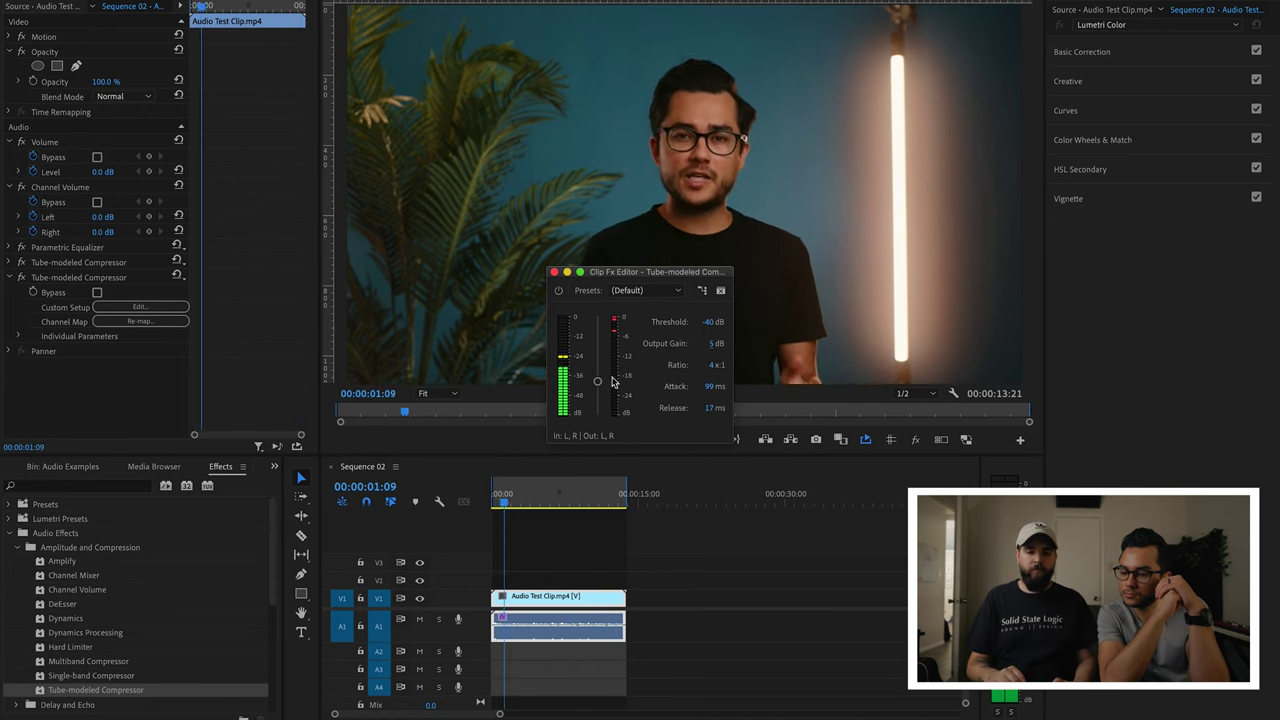
drag(597, 385, 598, 378)
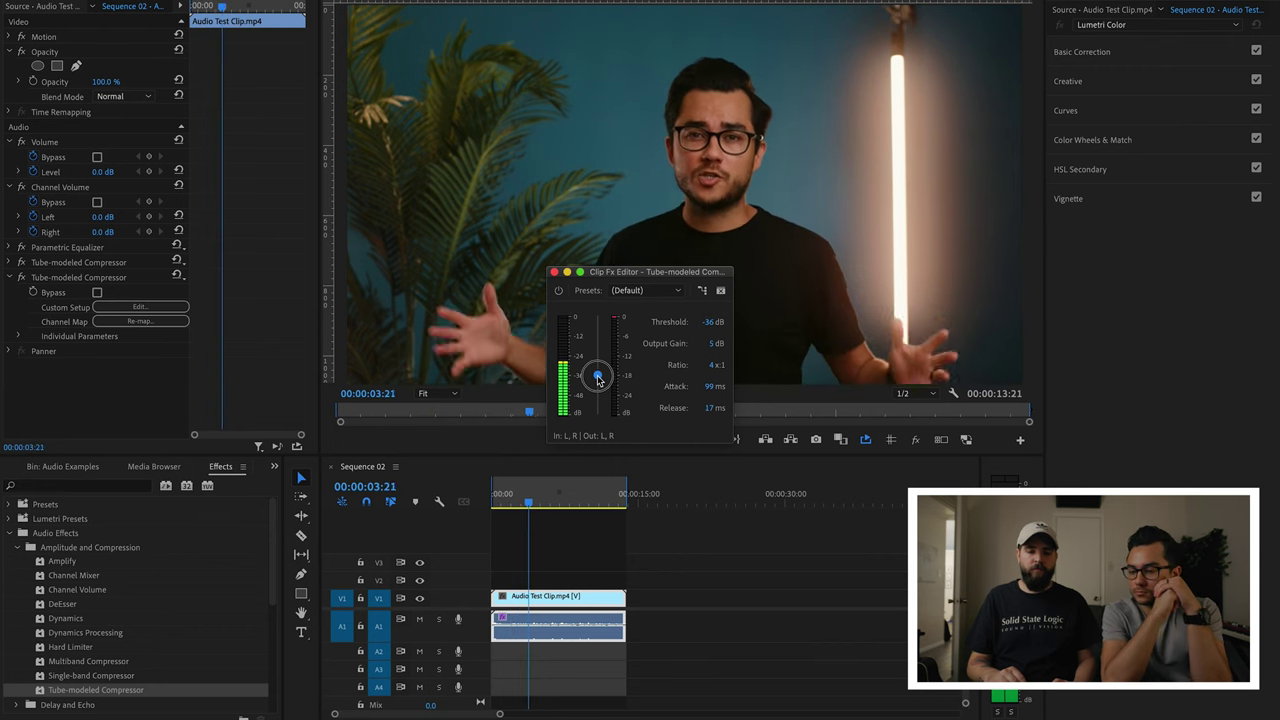
A/B the second compressor by bypassing it once, then close its editor
click(558, 291)
click(558, 291)
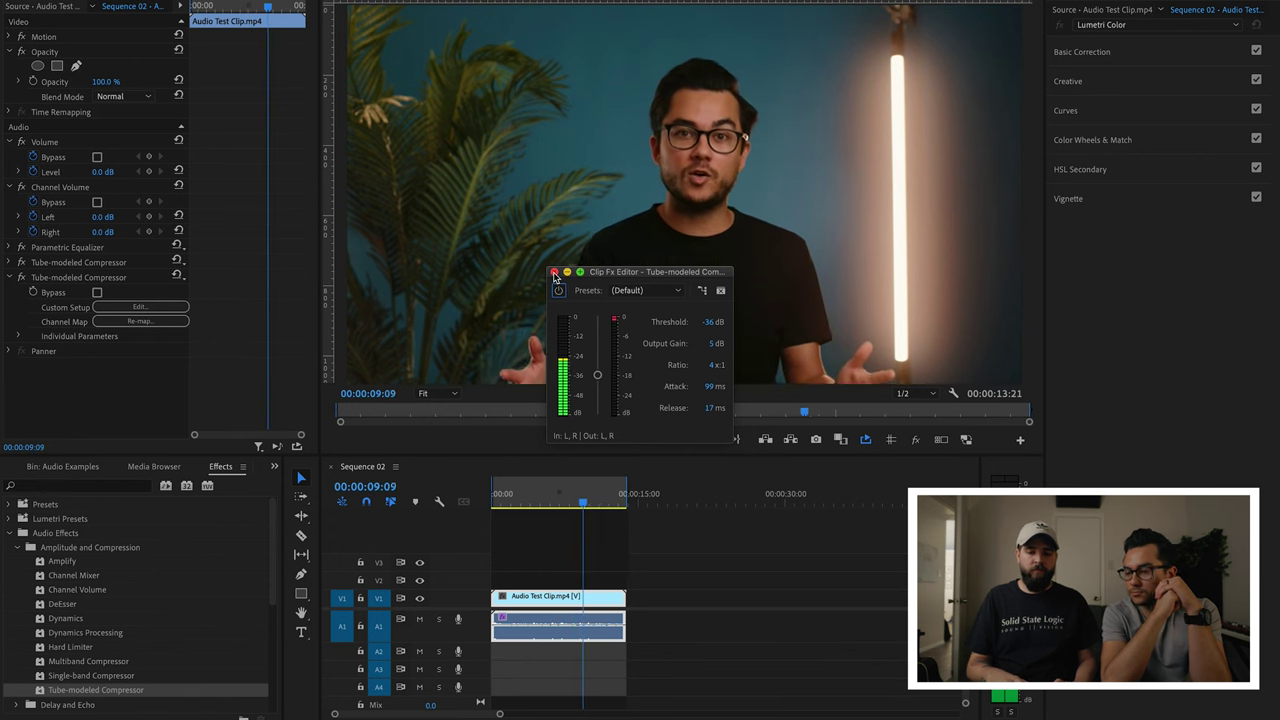
click(554, 273)
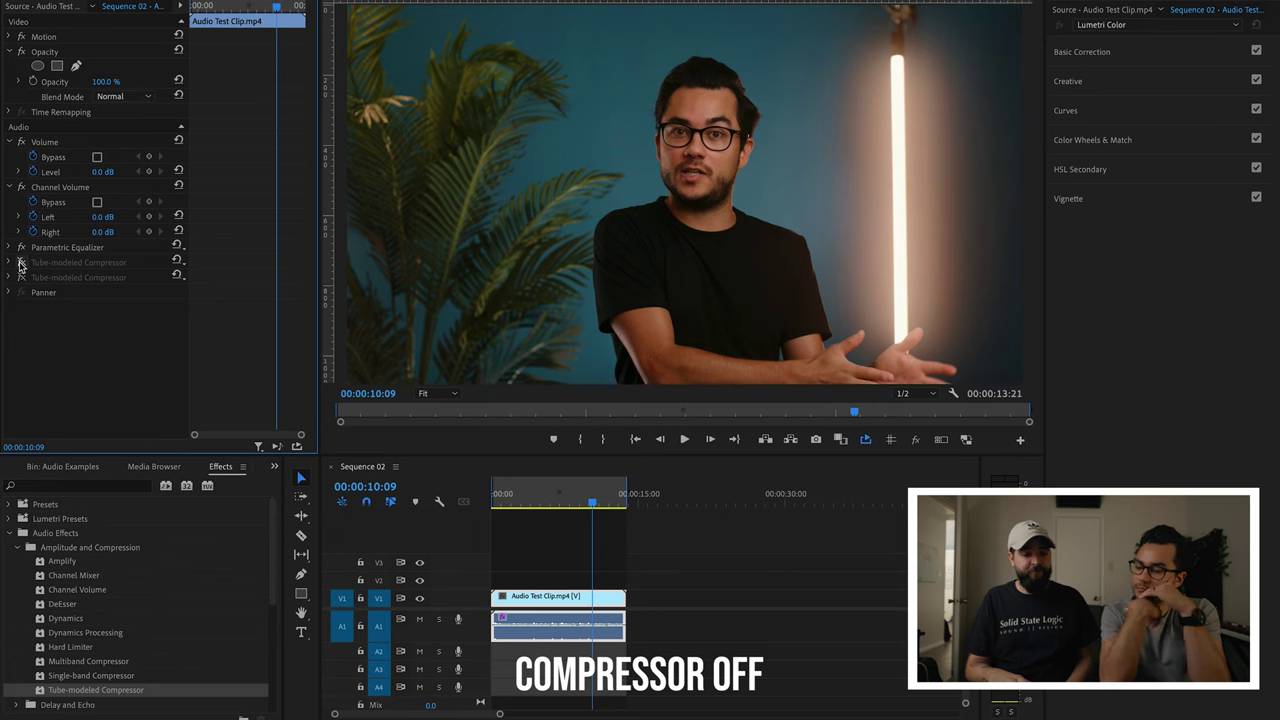
Play the clip with both Tube-modeled Compressors switched off to hear it unprocessed
key(space)
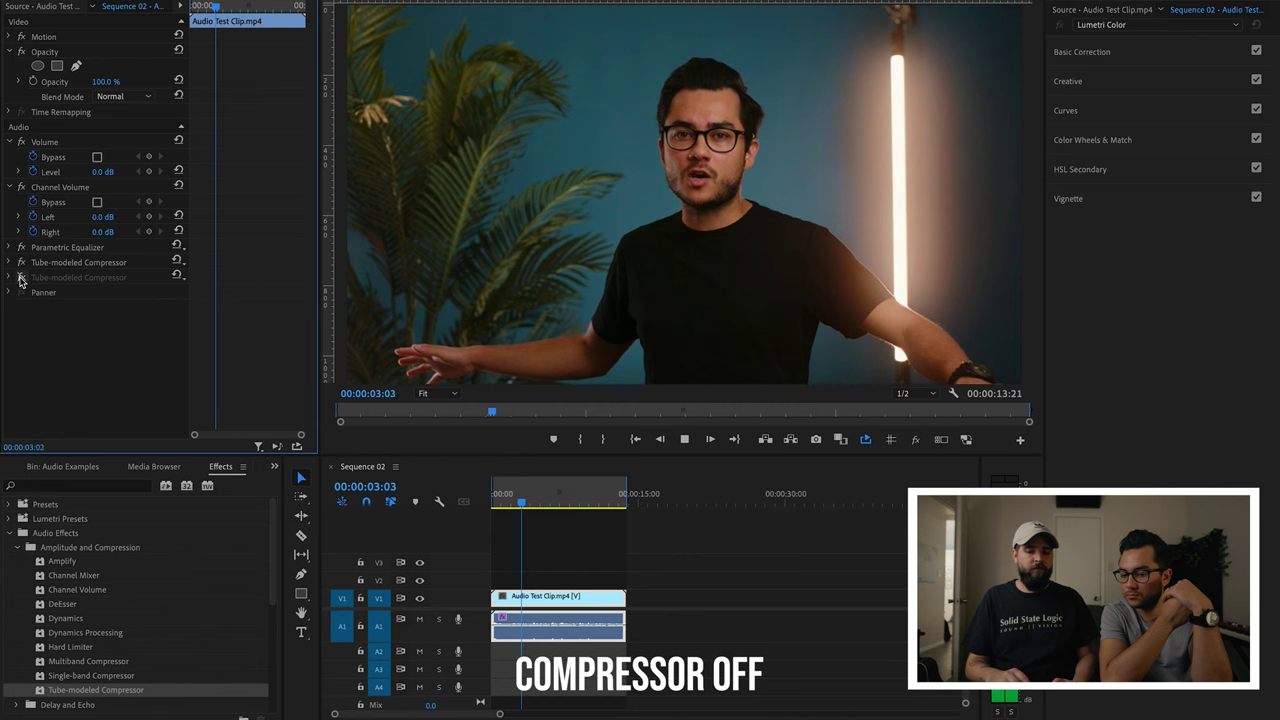
Re-enable both Tube-modeled Compressor effects, stop playback, and reopen the second compressor's Custom Setup editor
click(19, 262)
click(19, 277)
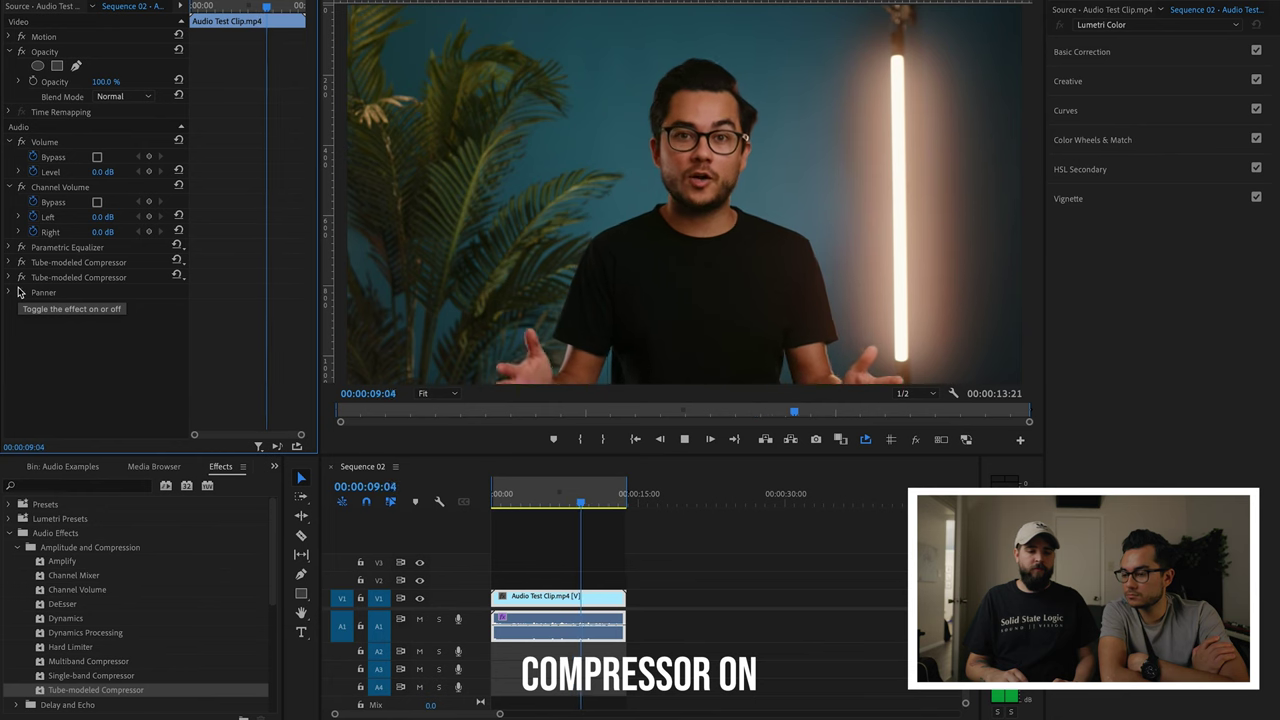
key(space)
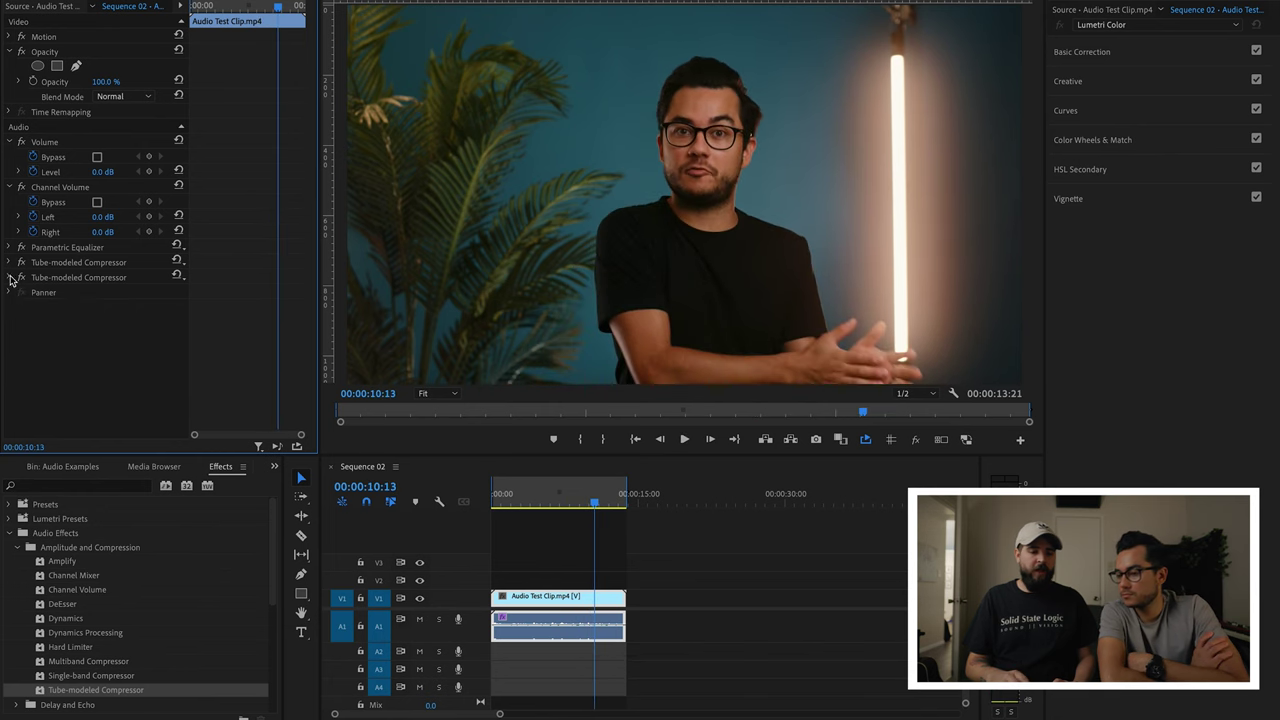
click(160, 307)
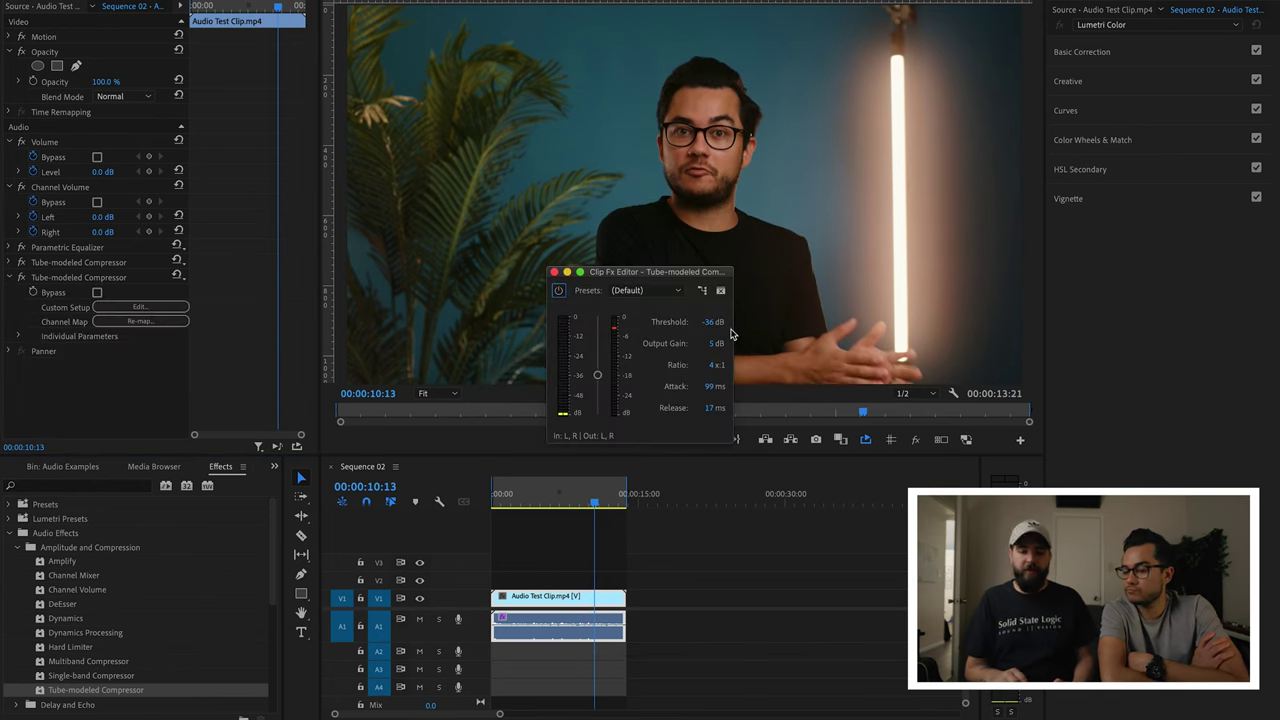